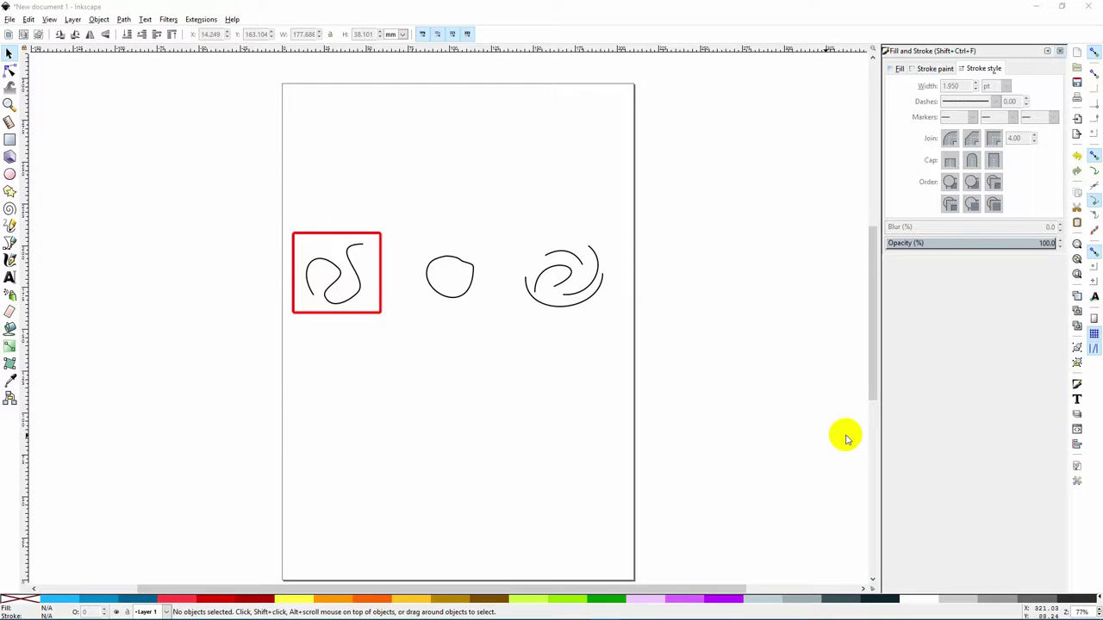
Select the open S-shaped path, and fill the closed rounded path beside it with yellow
left_click_drag(248, 220, 413, 366)
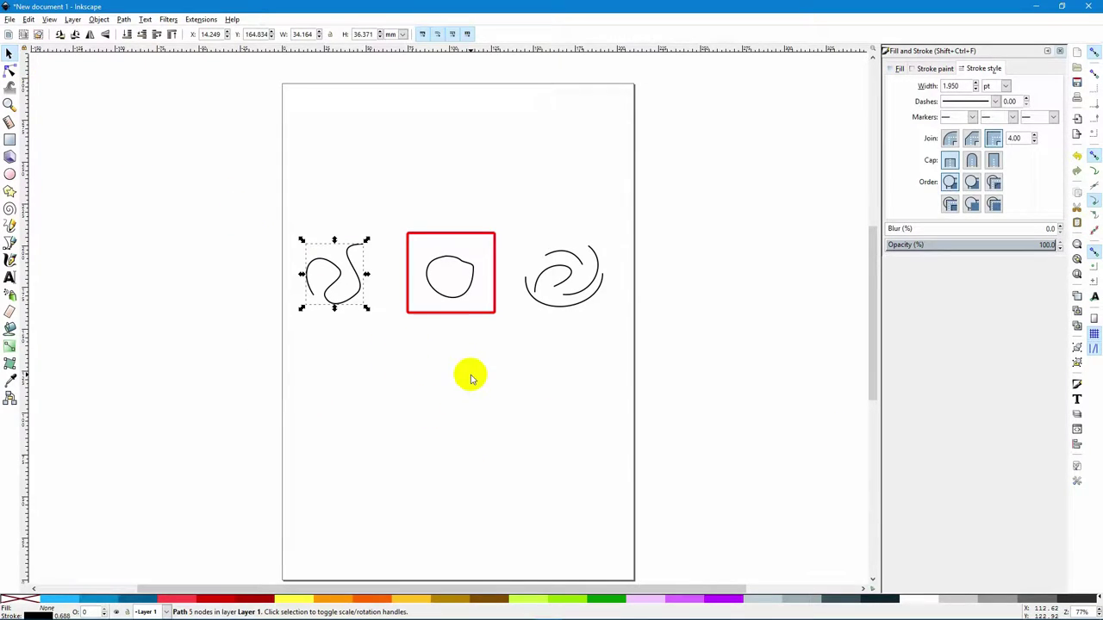
left_click_drag(394, 237, 501, 319)
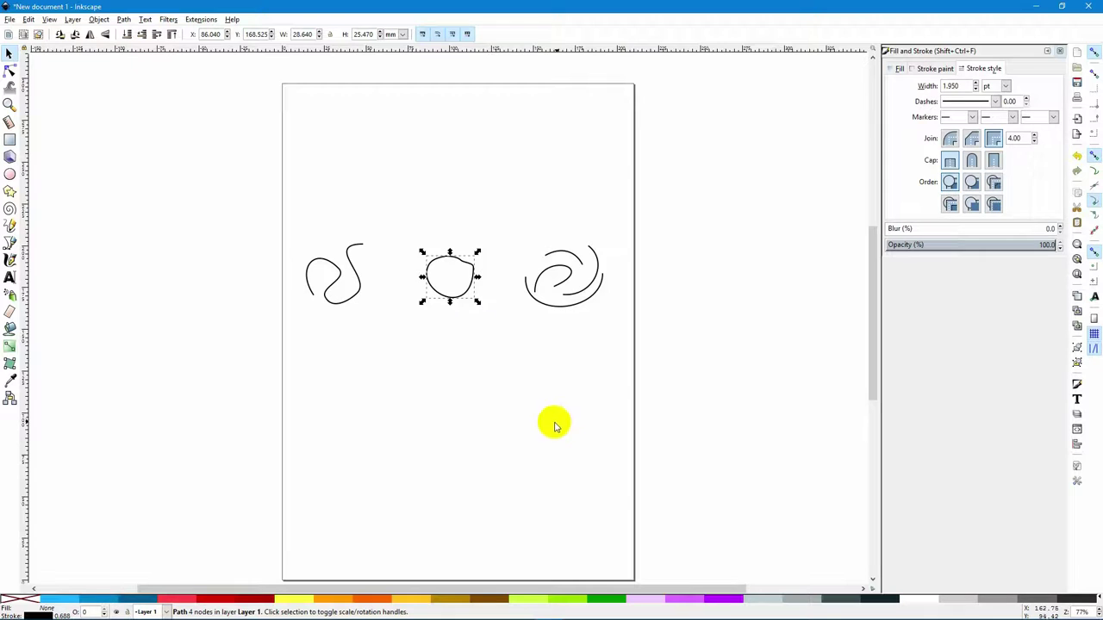
left_click(297, 599)
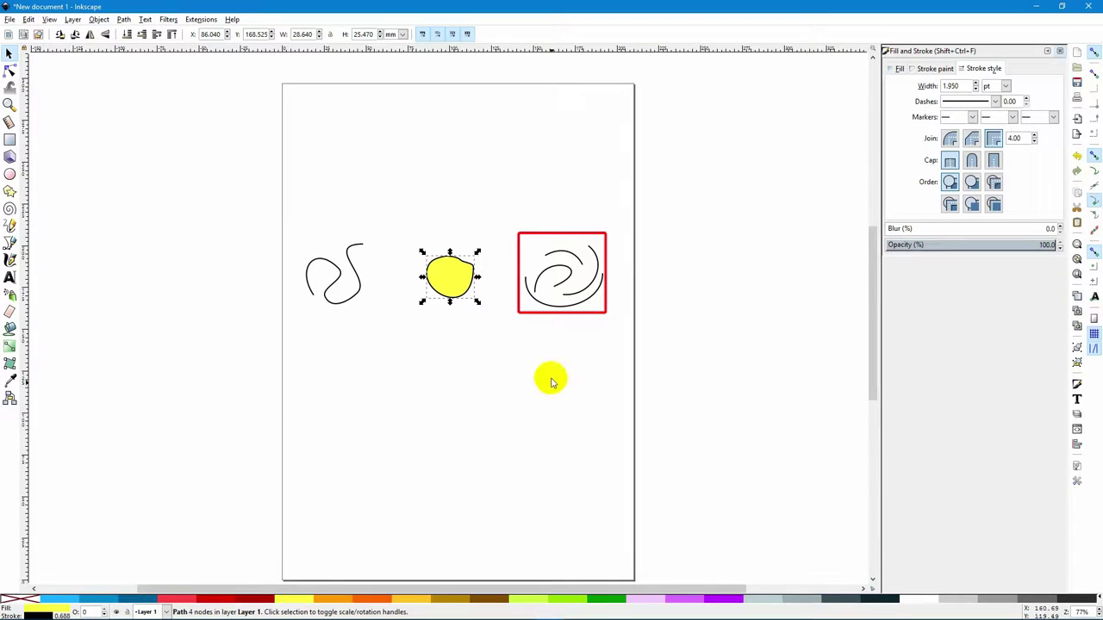
Select the cluster of separate curved strokes, and delete all the sample paths from the page
left_click_drag(506, 226, 623, 334)
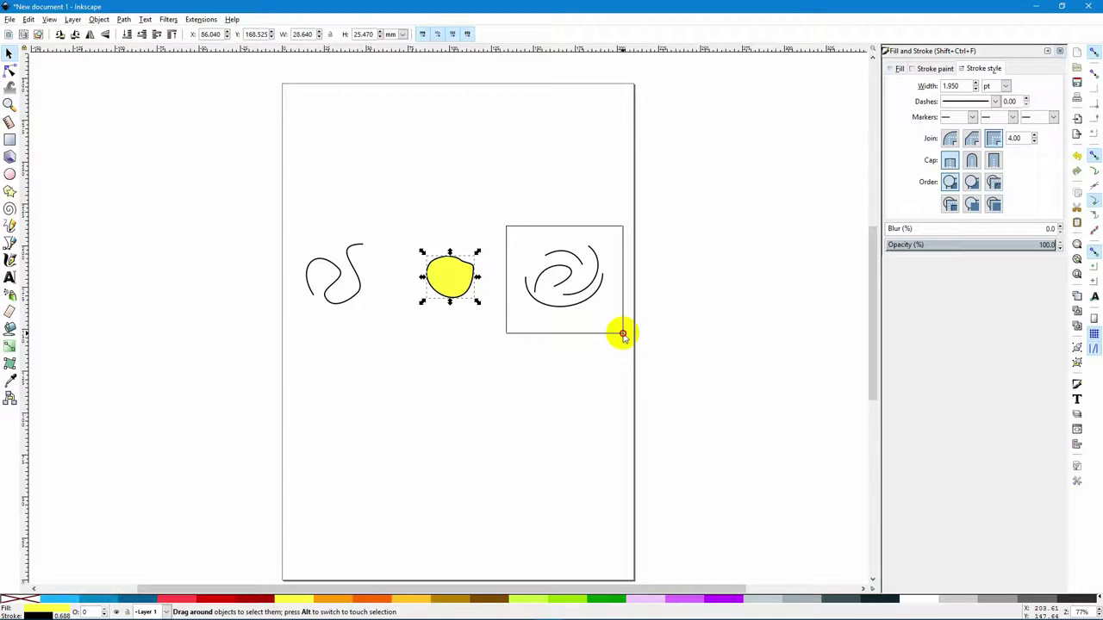
left_click_drag(623, 335, 517, 244)
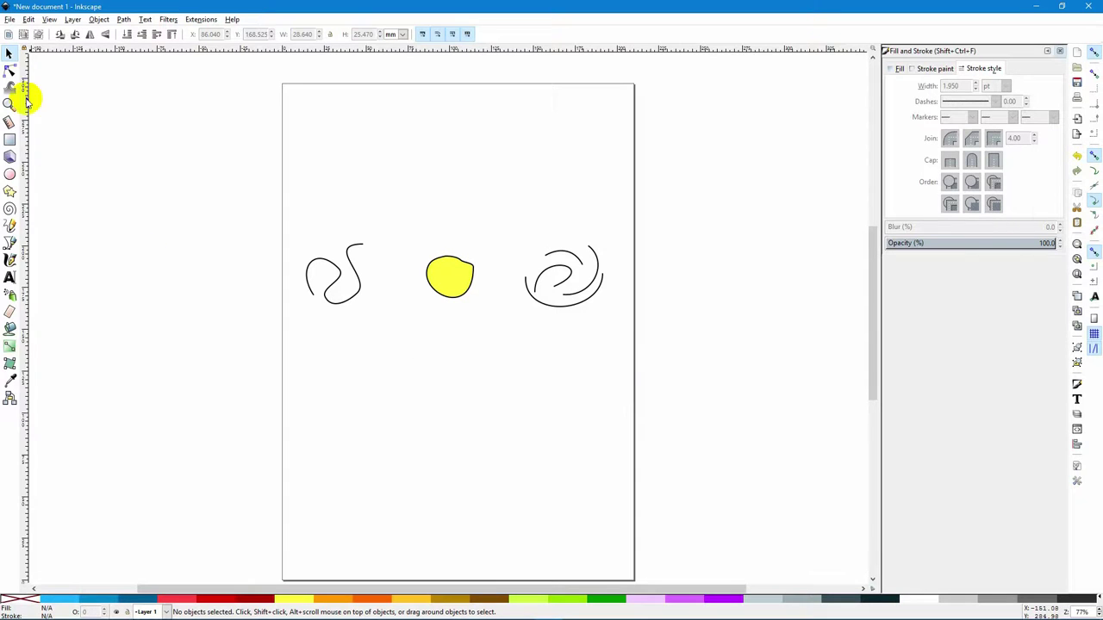
left_click_drag(498, 221, 651, 358)
left_click(747, 448)
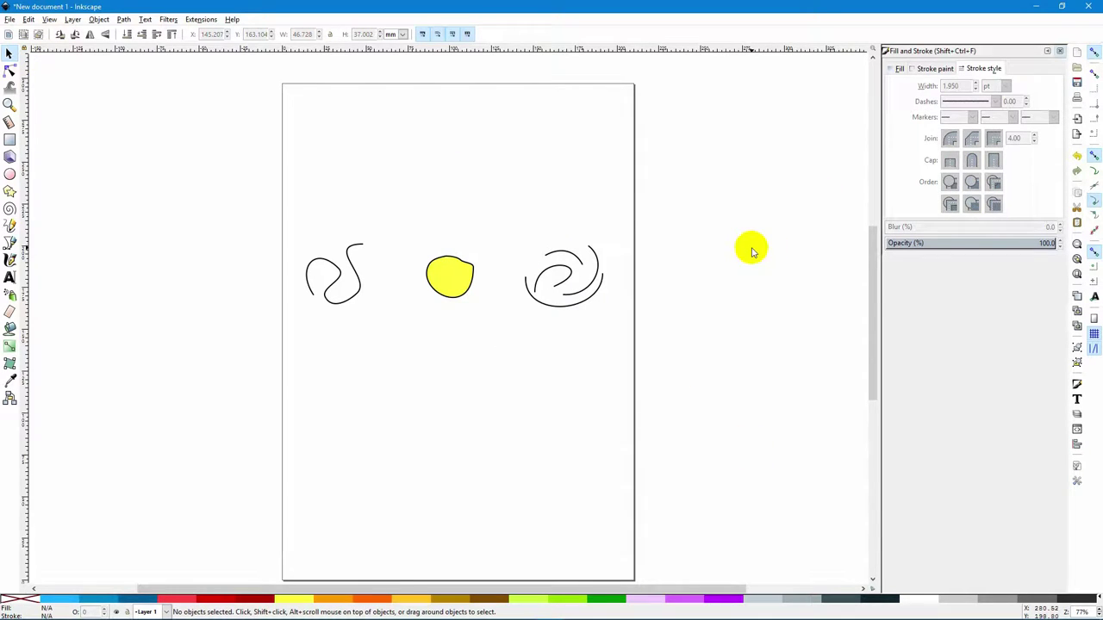
left_click_drag(234, 215, 673, 348)
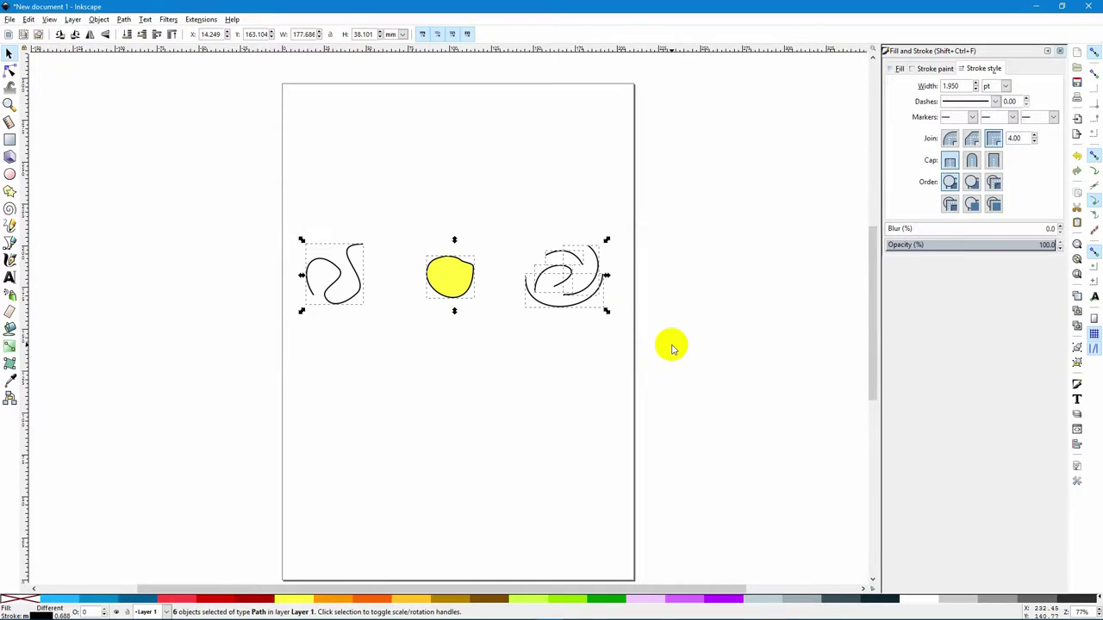
key("Delete")
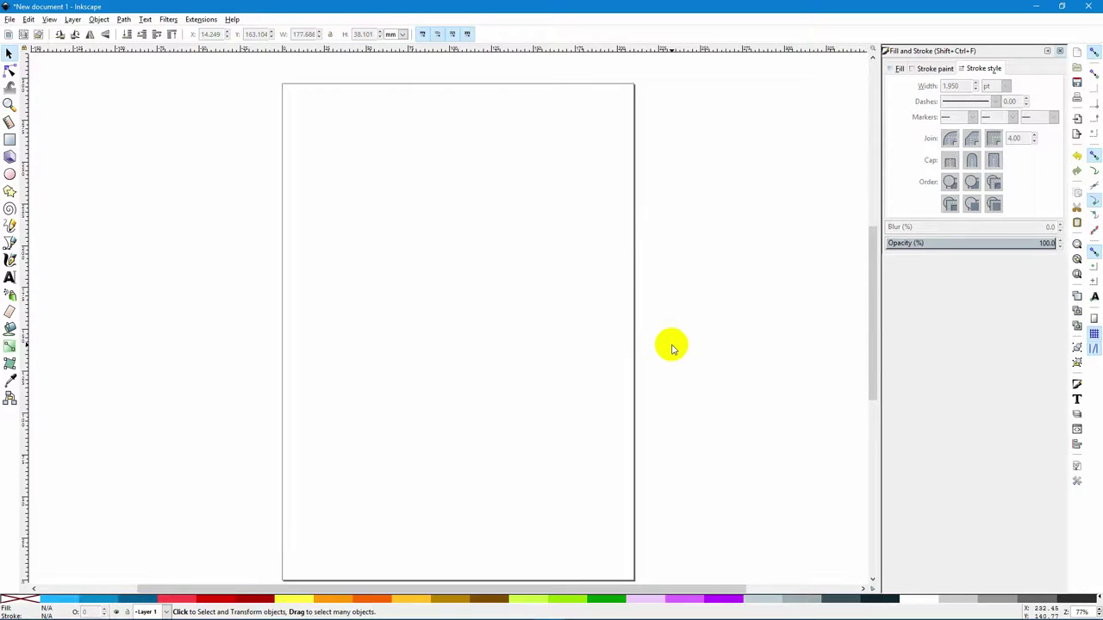
Draw a yellow rectangle about 46 × 40 mm in the upper part of the page and give it a dark blue stroke
left_click(9, 138)
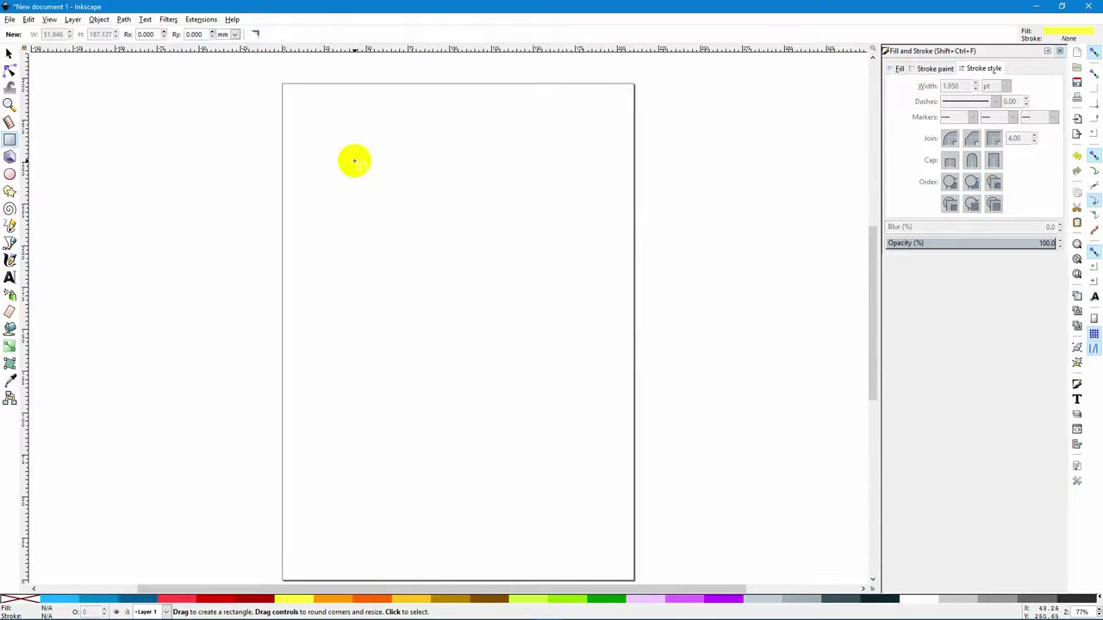
left_click_drag(335, 167, 412, 234)
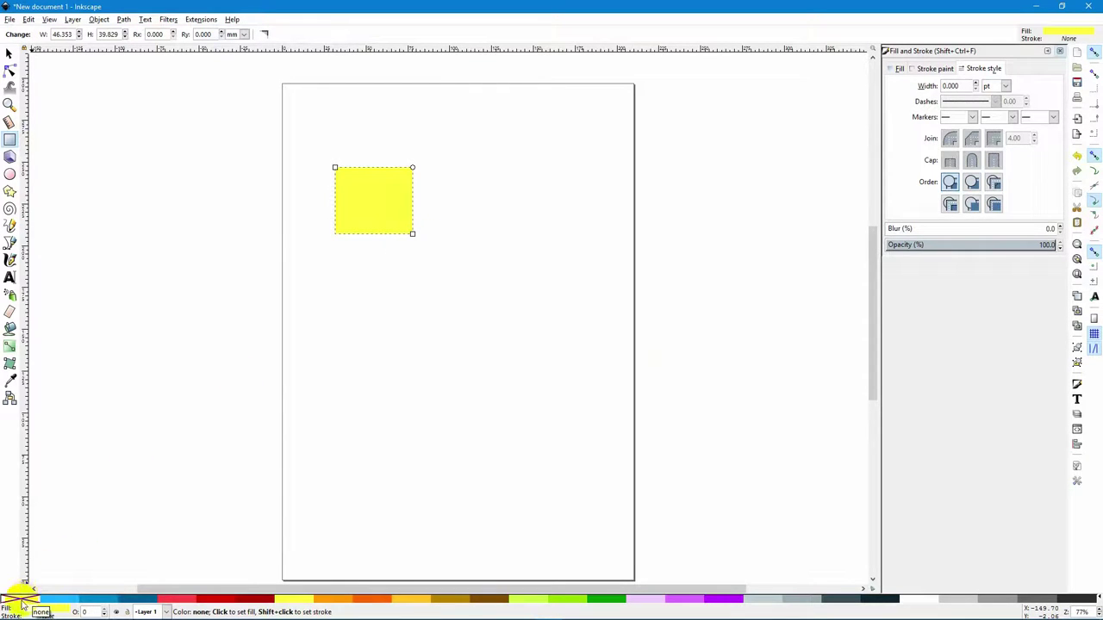
left_click(130, 598, "shift")
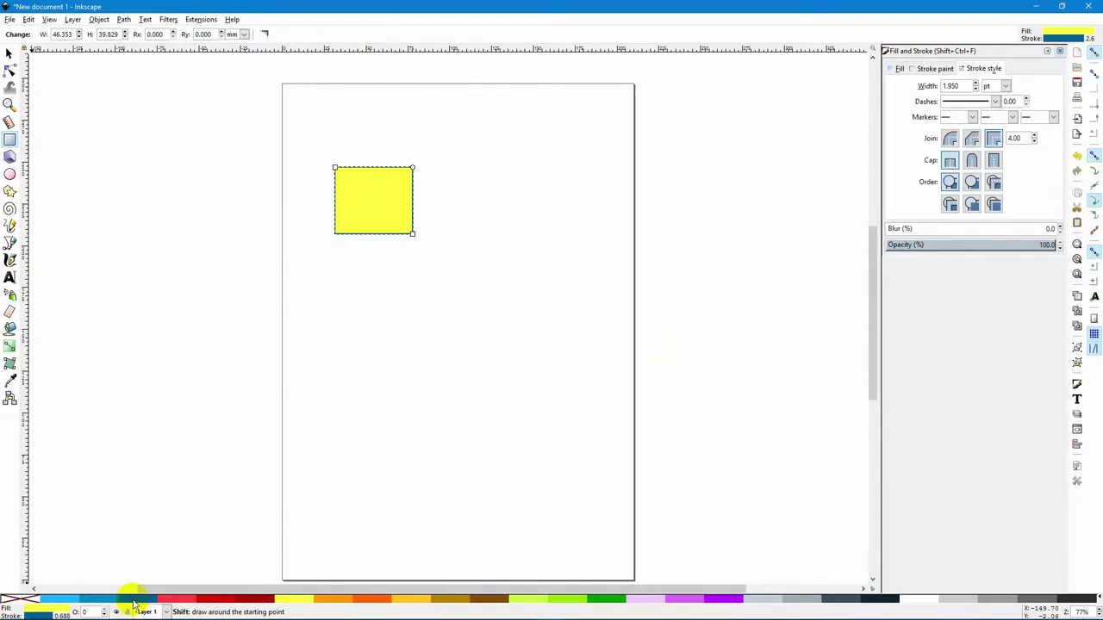
Move the yellow rectangle to the upper centre of the page and deselect it
left_click(9, 54)
left_click_drag(388, 199, 468, 189)
left_click(423, 322)
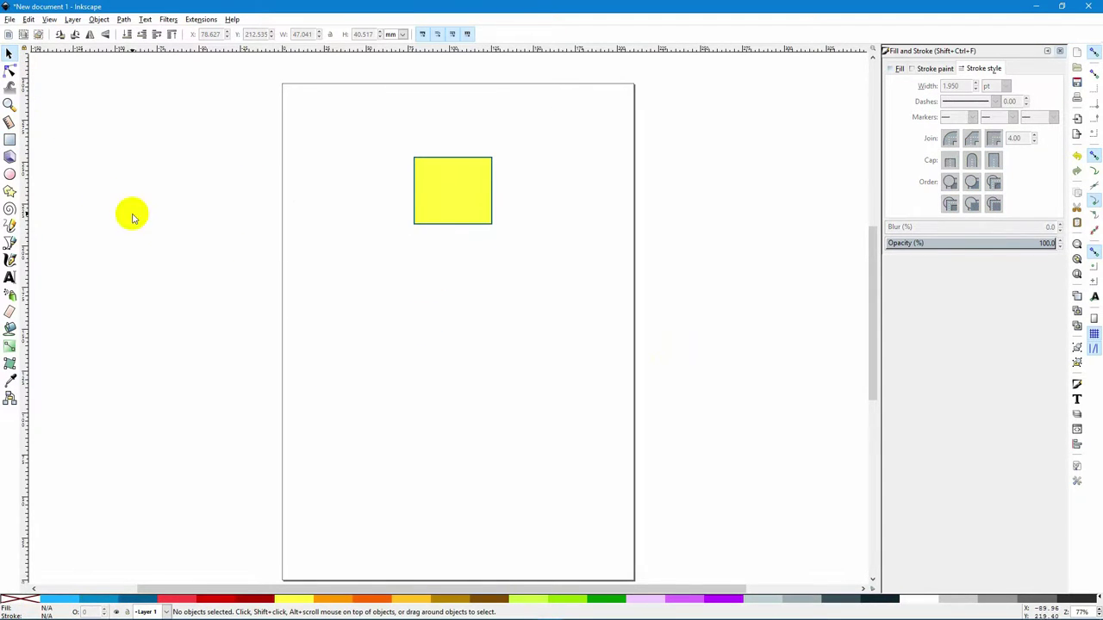
Draw an open wavy Bezier path with four nodes, about 147 × 42 mm, below the rectangle
left_click(10, 243)
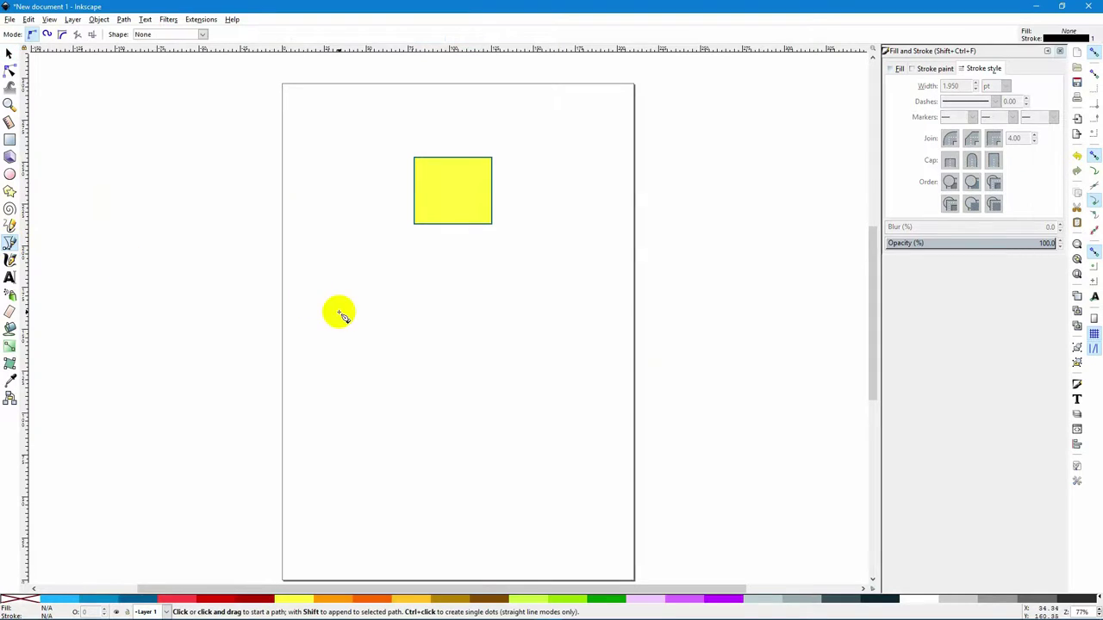
left_click(319, 319)
left_click_drag(418, 273, 478, 268)
left_click_drag(505, 331, 542, 330)
left_click(566, 263)
key("Return")
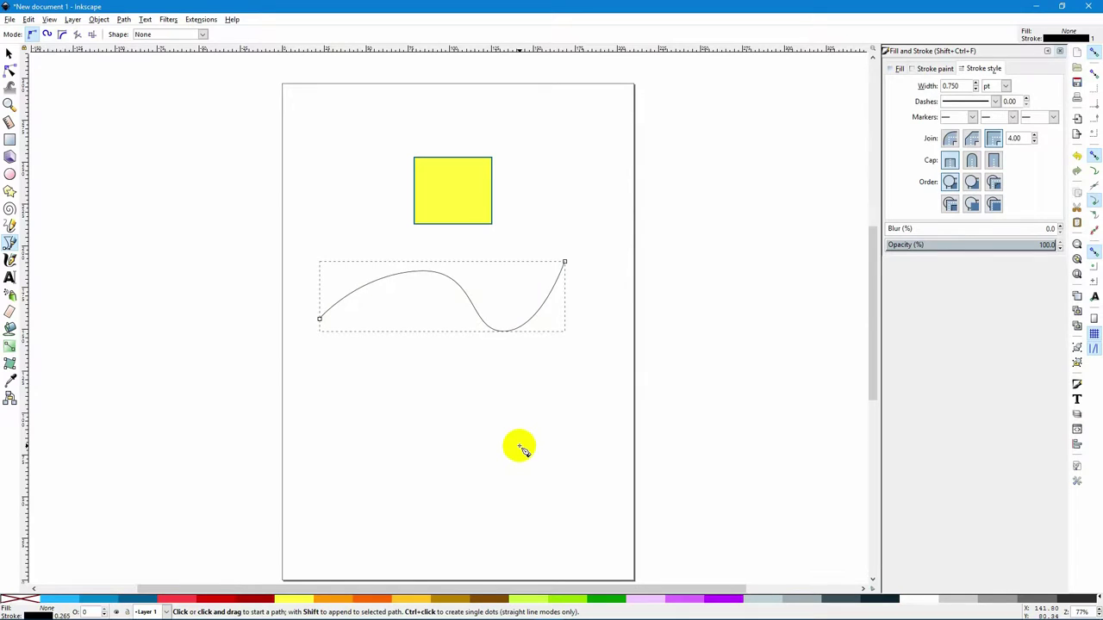
Delete the yellow rectangle above the wavy path
left_click(9, 53)
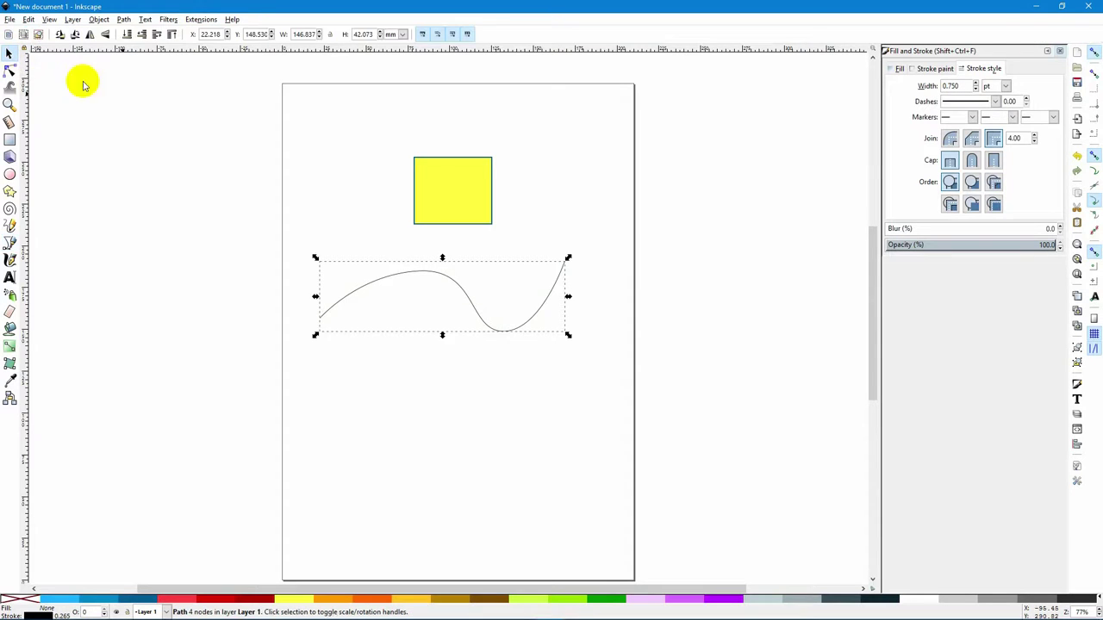
left_click(438, 195)
key("Delete")
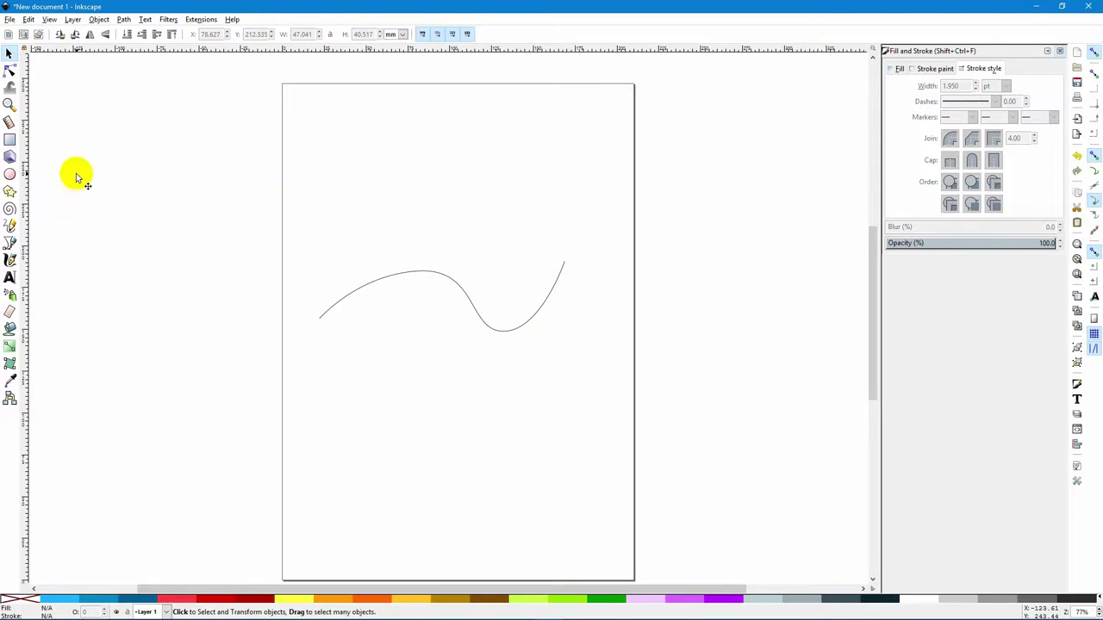
Open the wavy path for node editing and select its crest node, first segment and middle segment in turn
left_click(9, 71)
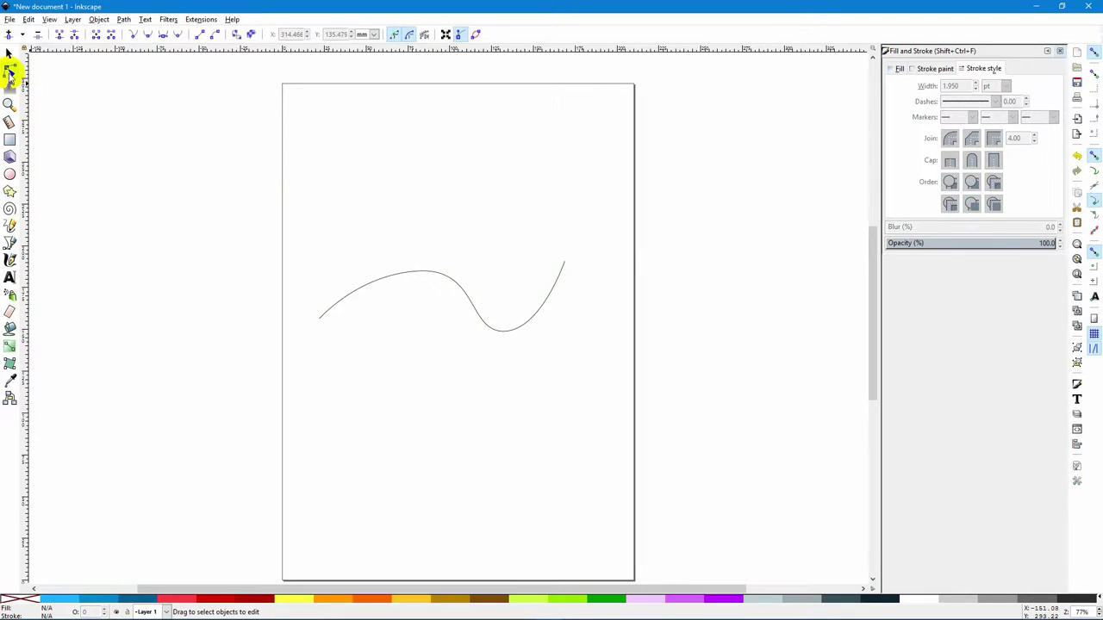
left_click(355, 293)
left_click(418, 274)
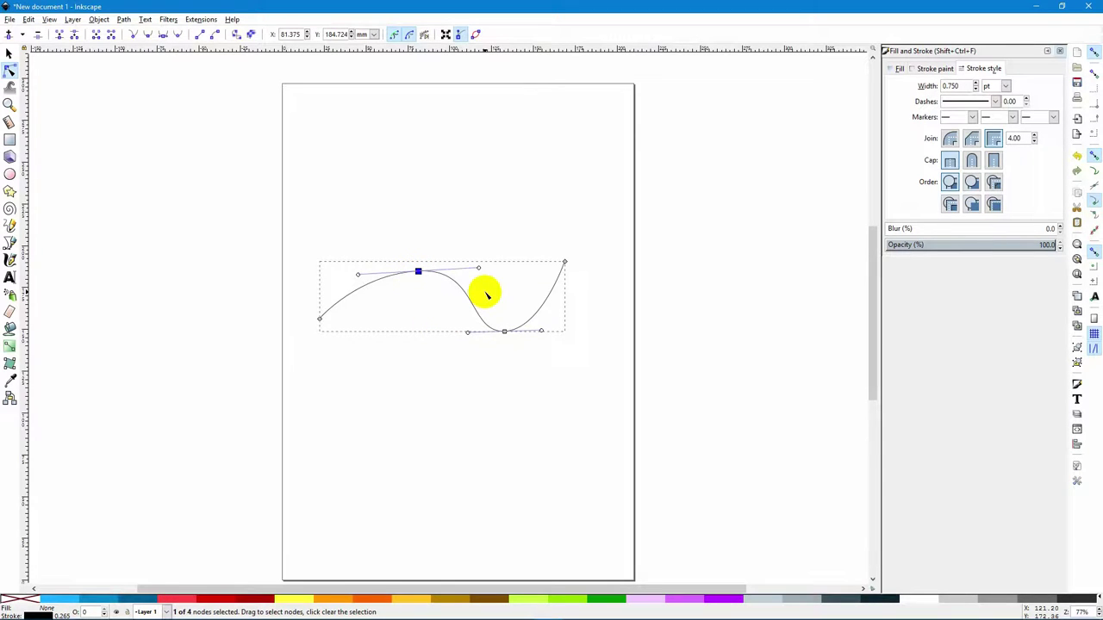
left_click(366, 289)
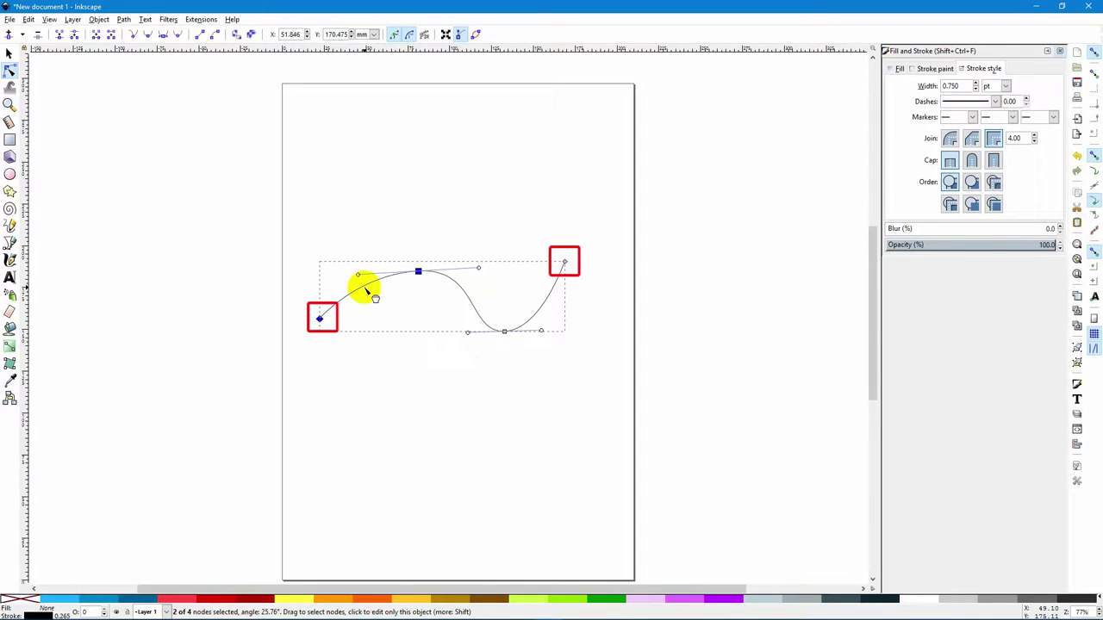
left_click(484, 320)
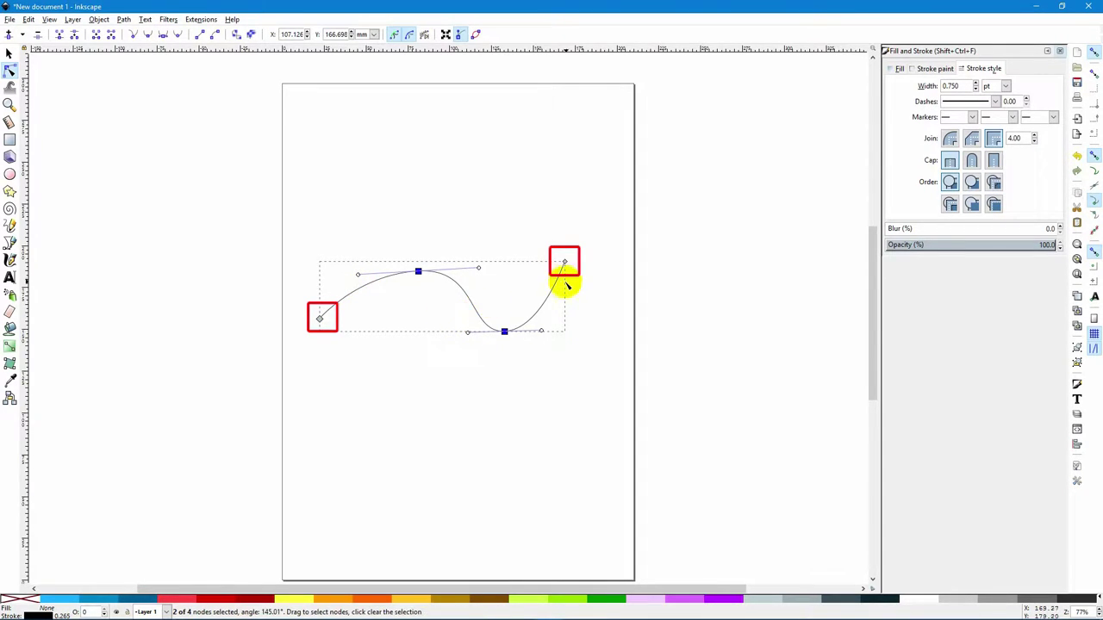
Select the first segment, level the crest node's handles and shorten the handle facing the middle segment
left_click(409, 276)
mouse_move(360, 275)
left_mouse_down()
mouse_move(379, 270)
mouse_move(343, 272)
mouse_move(350, 247)
mouse_move(342, 255)
mouse_move(352, 283)
mouse_move(367, 273)
mouse_move(355, 272)
left_mouse_up()
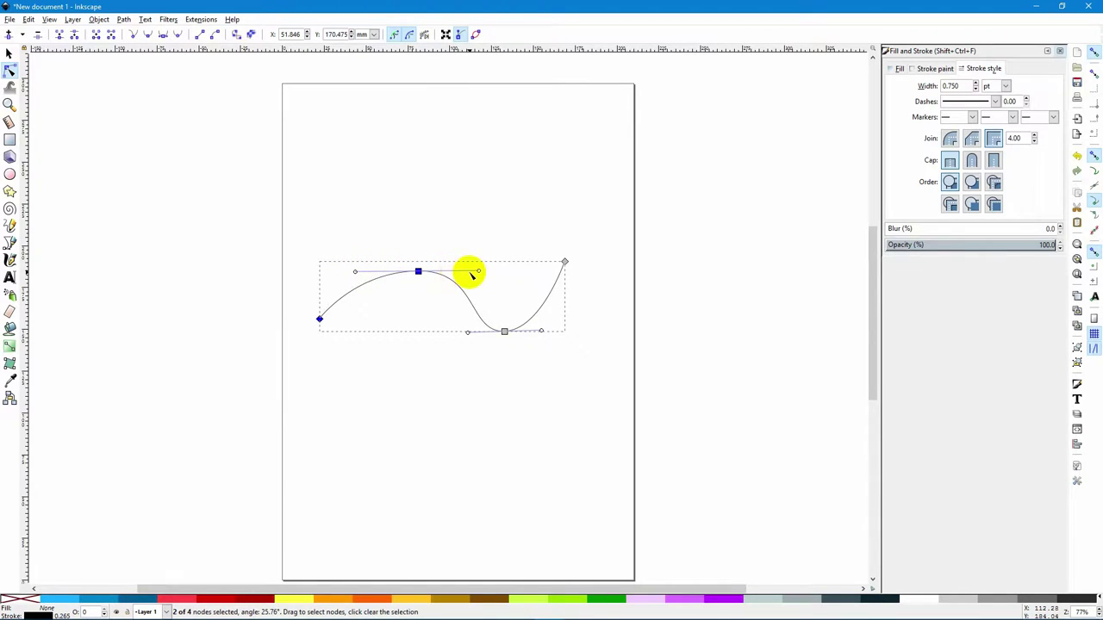
mouse_move(479, 272)
left_mouse_down()
mouse_move(493, 272)
mouse_move(462, 270)
left_mouse_up()
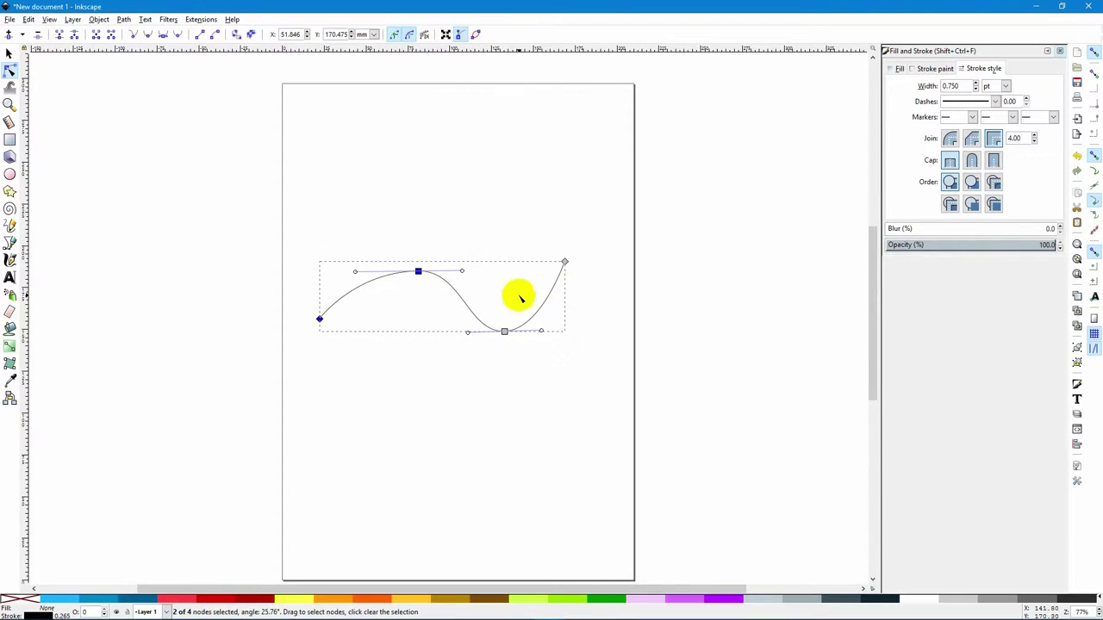
Shift the last segment's two nodes slightly down, and raise the trough node on its own to make the dip shallower
left_click(548, 297)
mouse_move(564, 262)
left_mouse_down()
mouse_move(537, 251)
mouse_move(583, 271)
mouse_move(584, 240)
mouse_move(583, 254)
left_mouse_up()
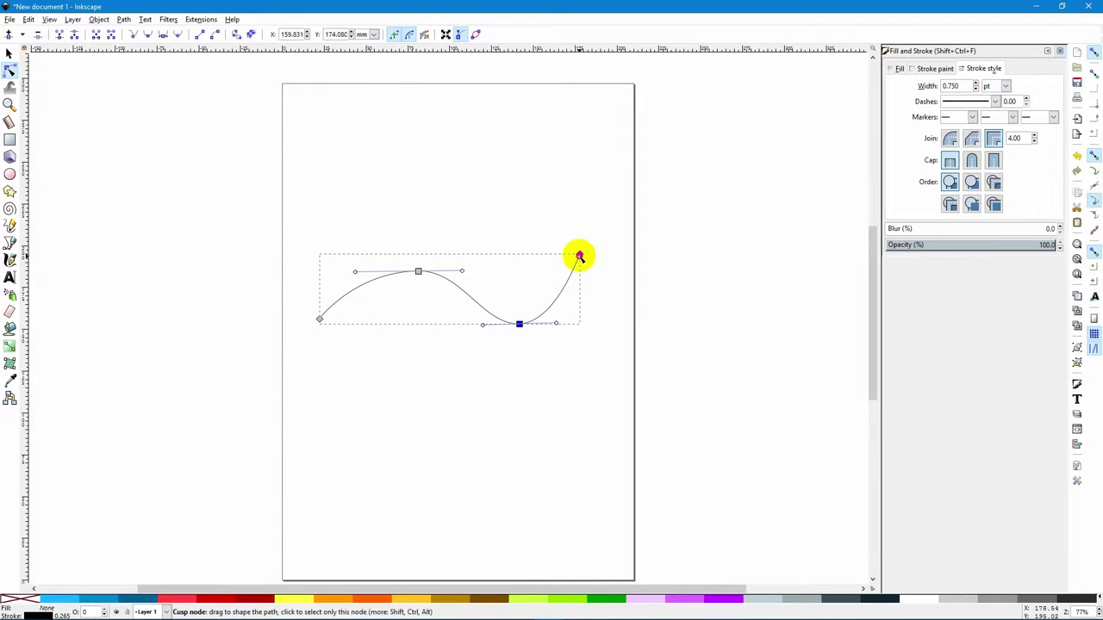
left_click_drag(578, 256, 567, 273)
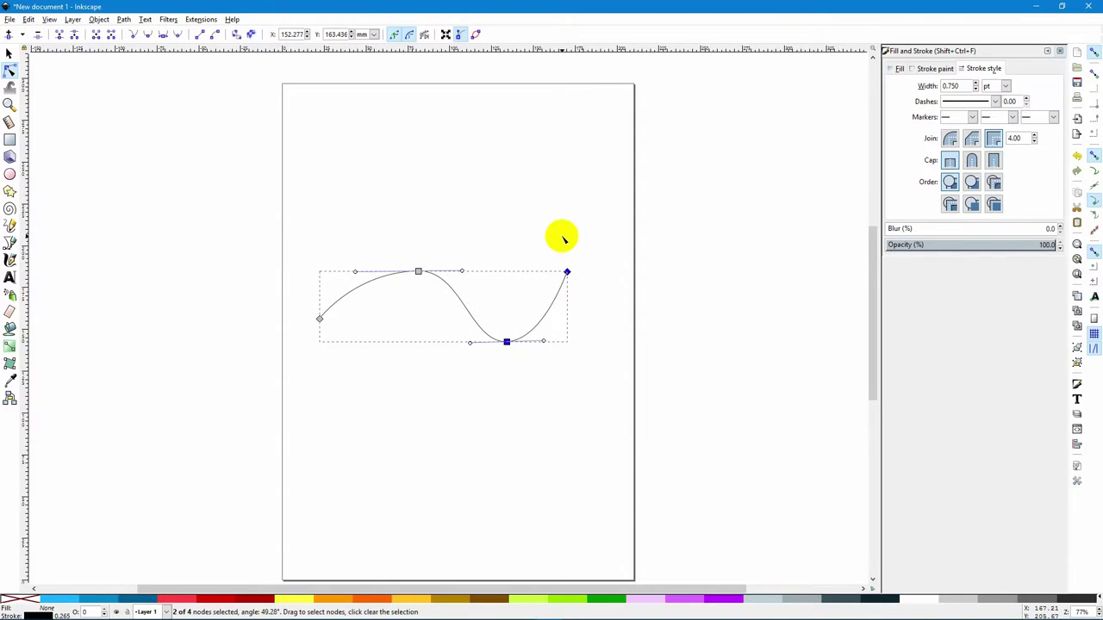
left_click(506, 342)
left_click_drag(506, 342, 510, 323)
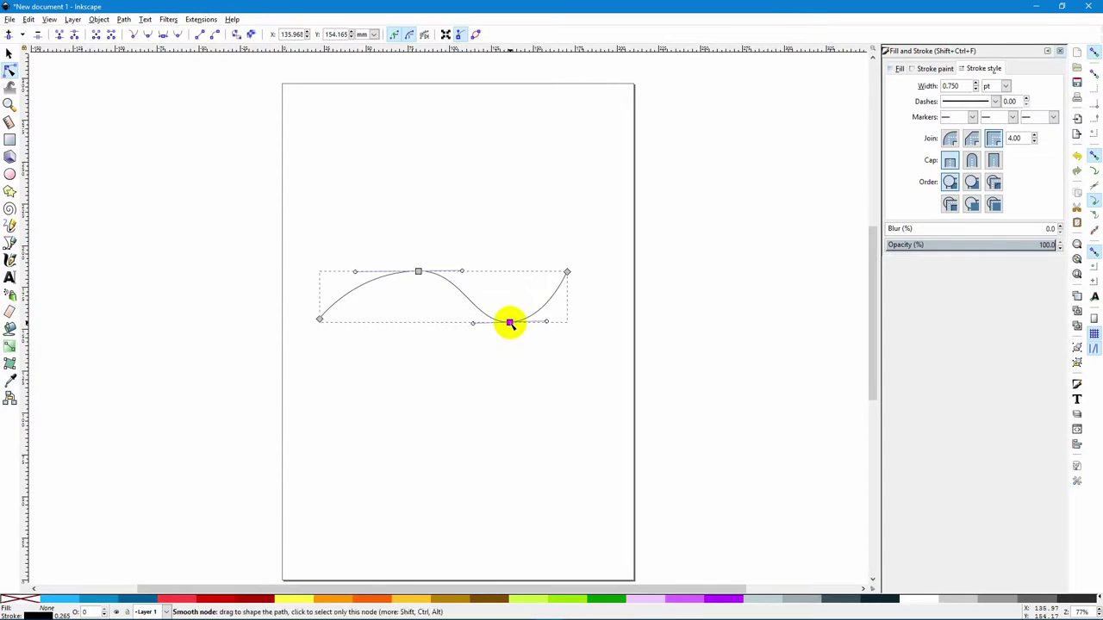
Delete the wavy path from the page
left_click(10, 54)
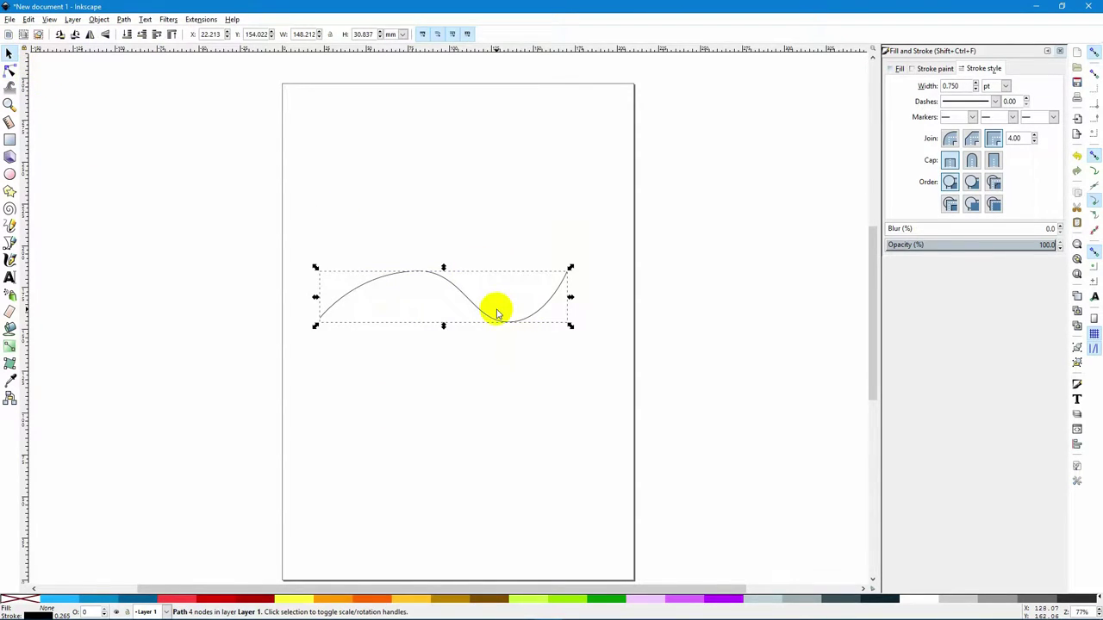
key("Delete")
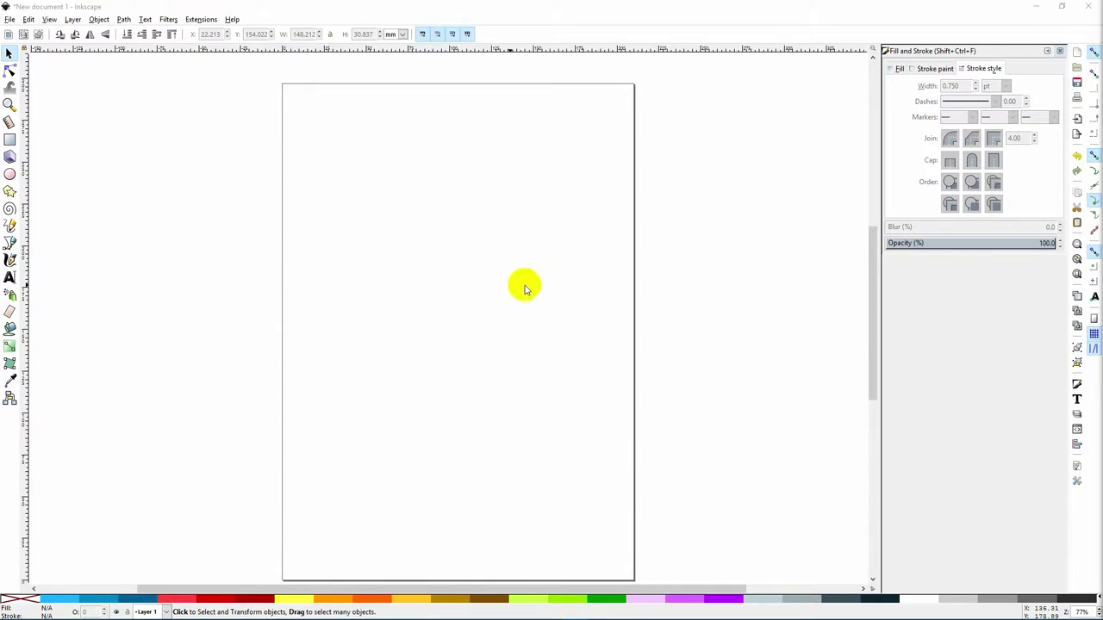
Draw an open zigzag path of ten straight segments, about 103 × 53 mm, in the upper part of the page with the Bezier pen
left_click(11, 242)
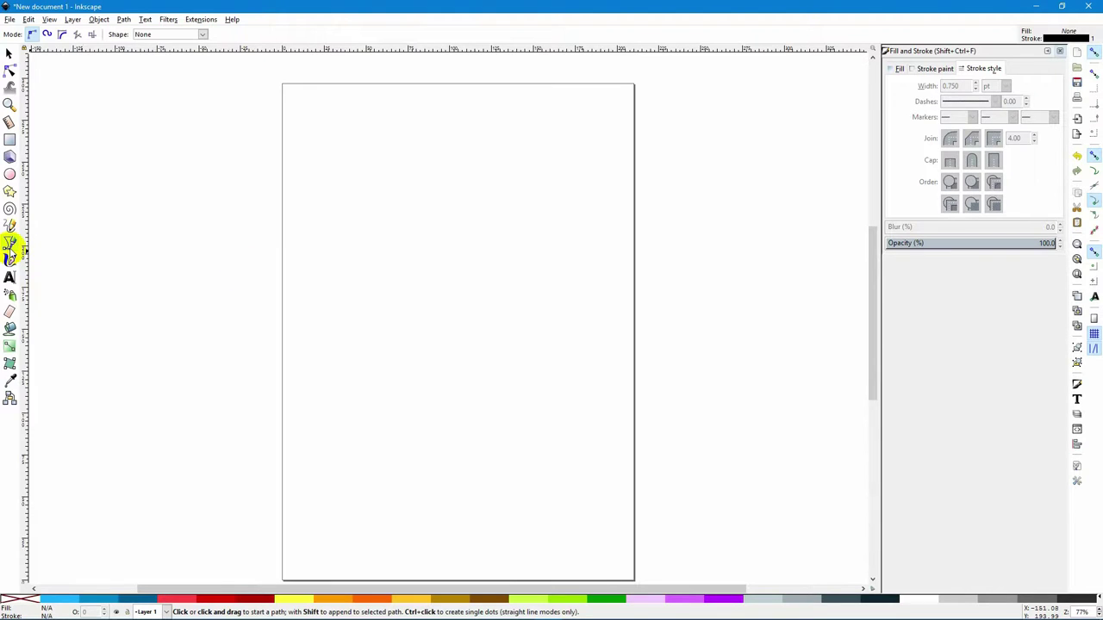
left_click(304, 250)
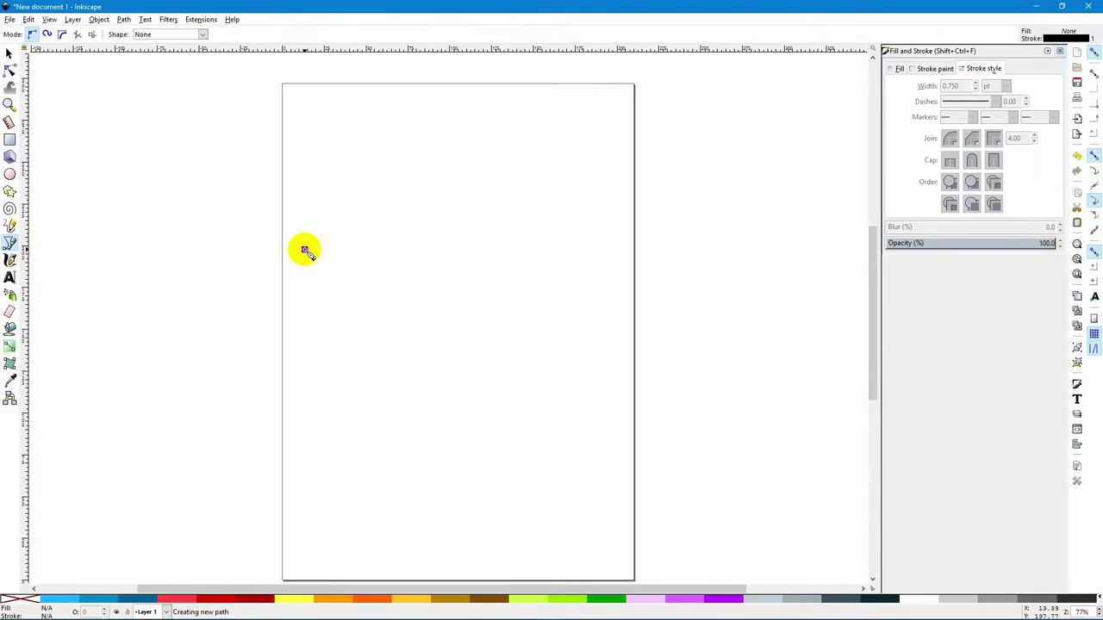
left_click(352, 172)
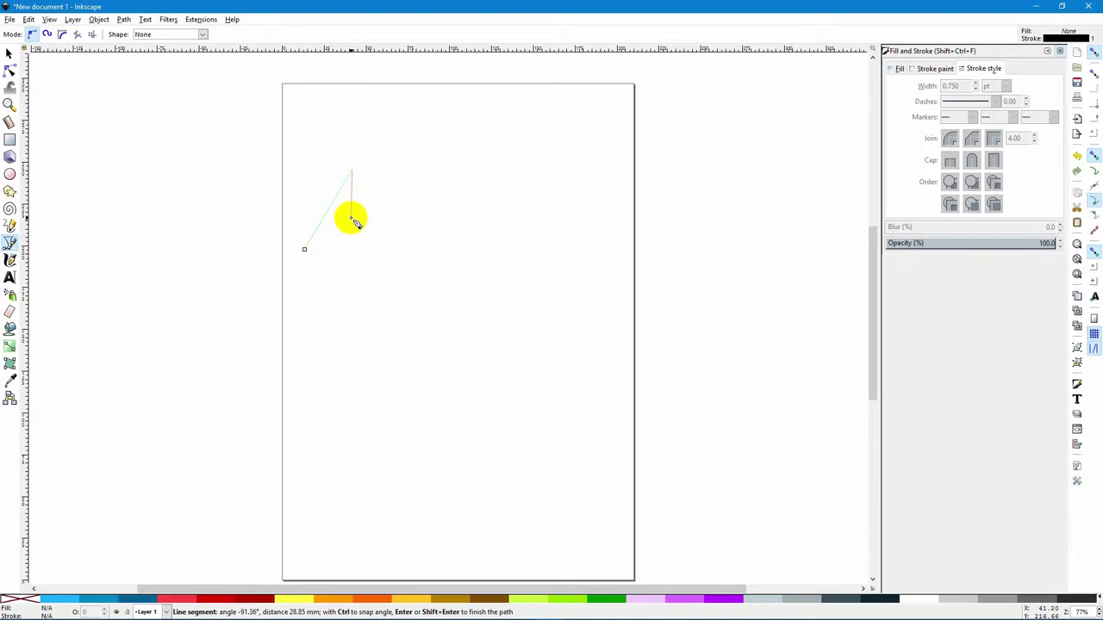
left_click(349, 225)
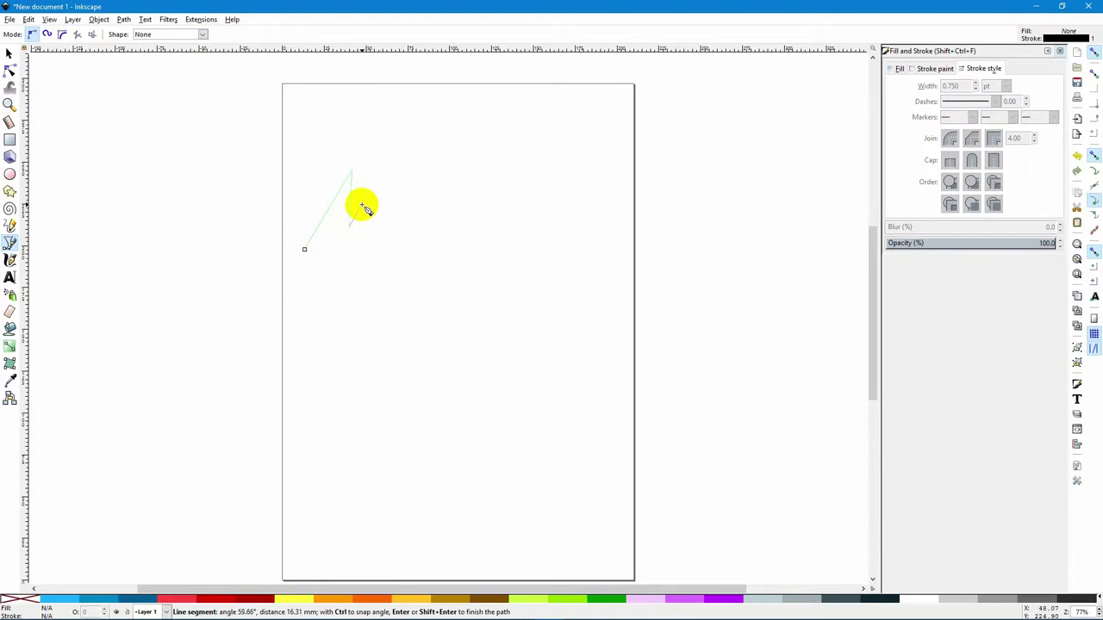
left_click(380, 166)
left_click(381, 220)
left_click(407, 167)
left_click(407, 227)
left_click(442, 166)
left_click(442, 225)
left_click(476, 164)
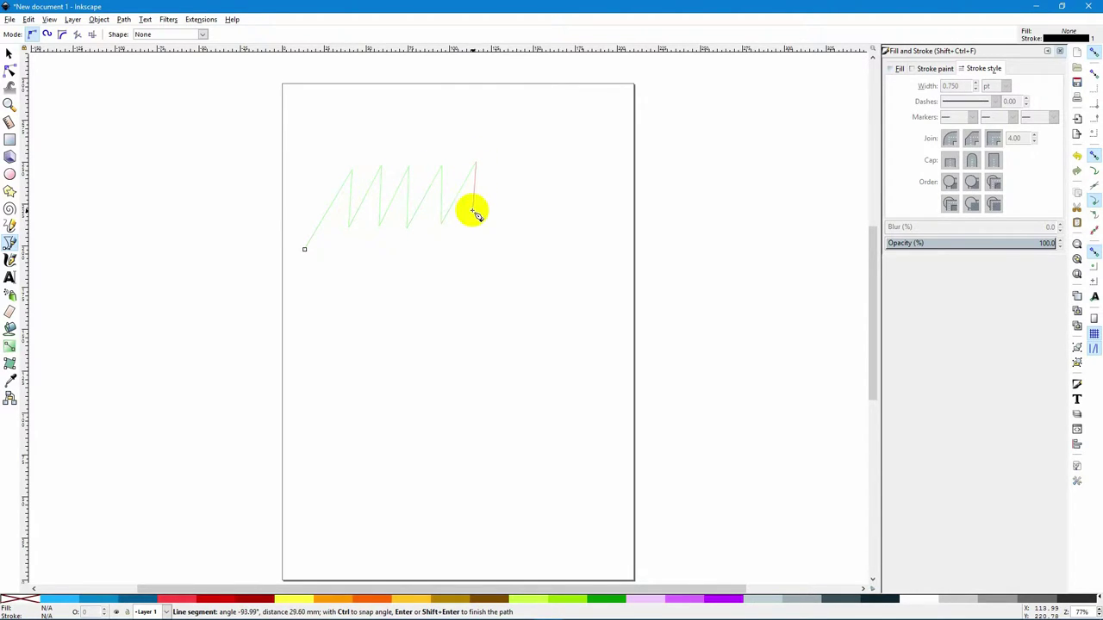
double_click(470, 250)
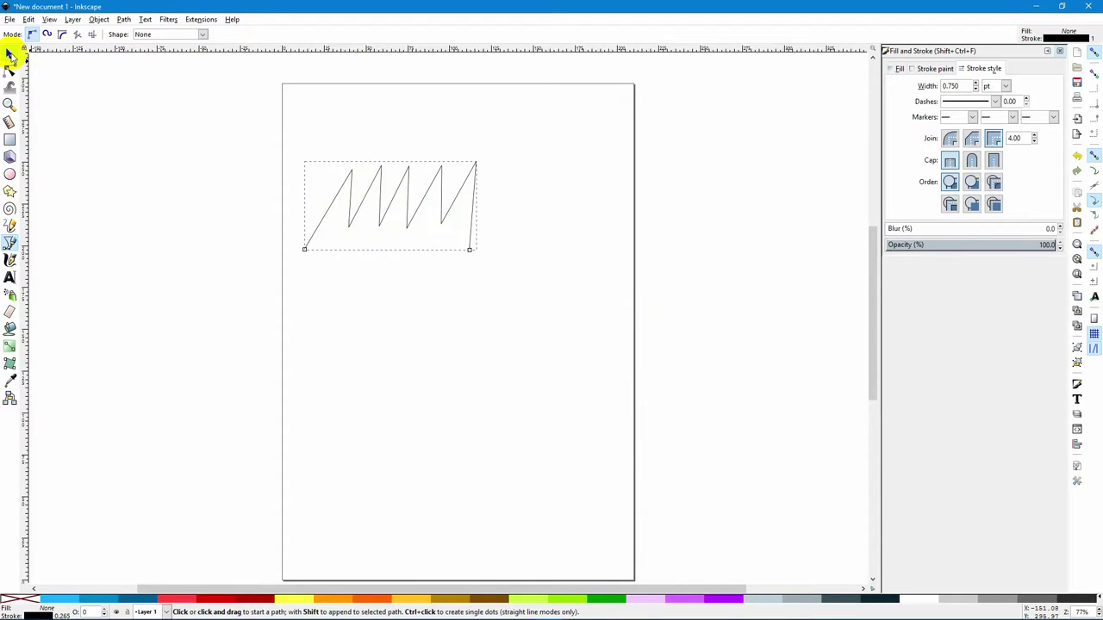
Delete the zigzag path and activate the Bezier pen tool for a new path
left_click(10, 54)
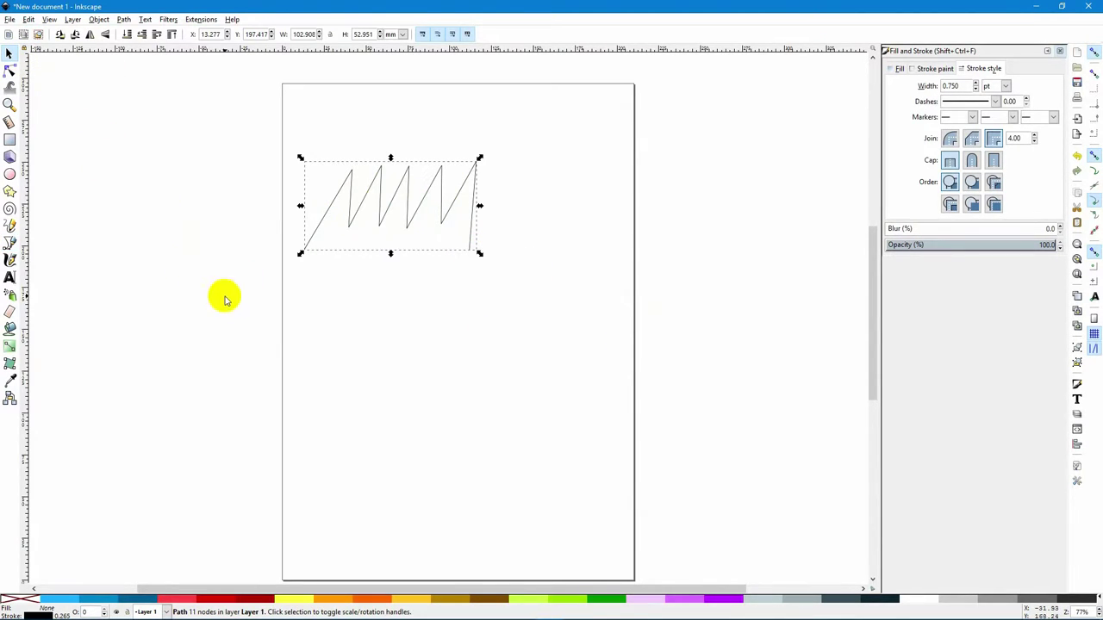
key("Delete")
left_click(9, 242)
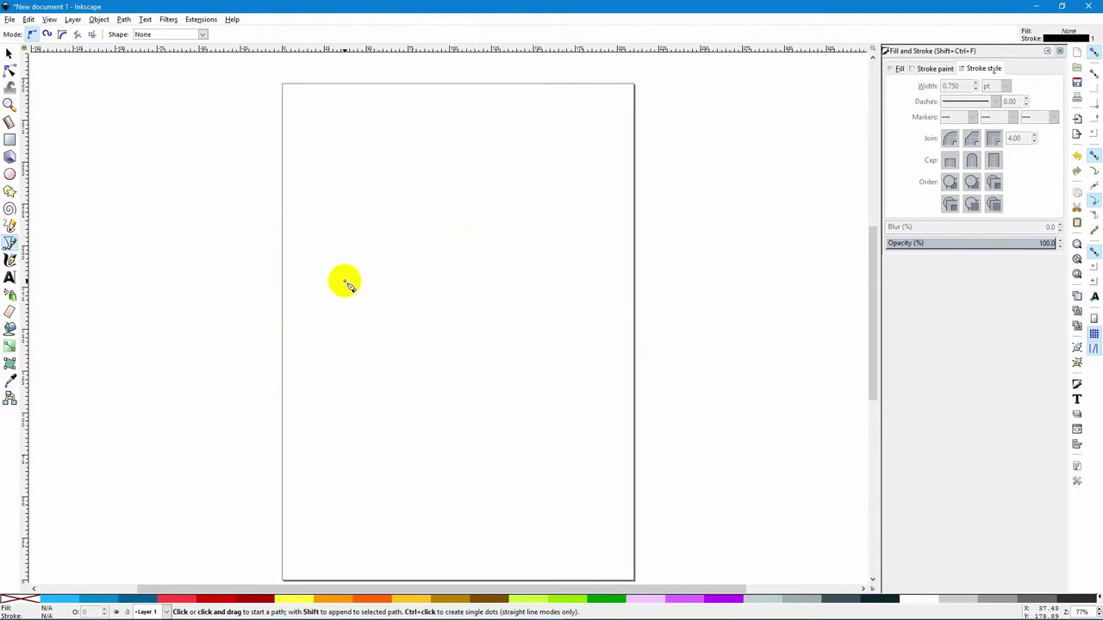
left_click(345, 293)
key("Escape")
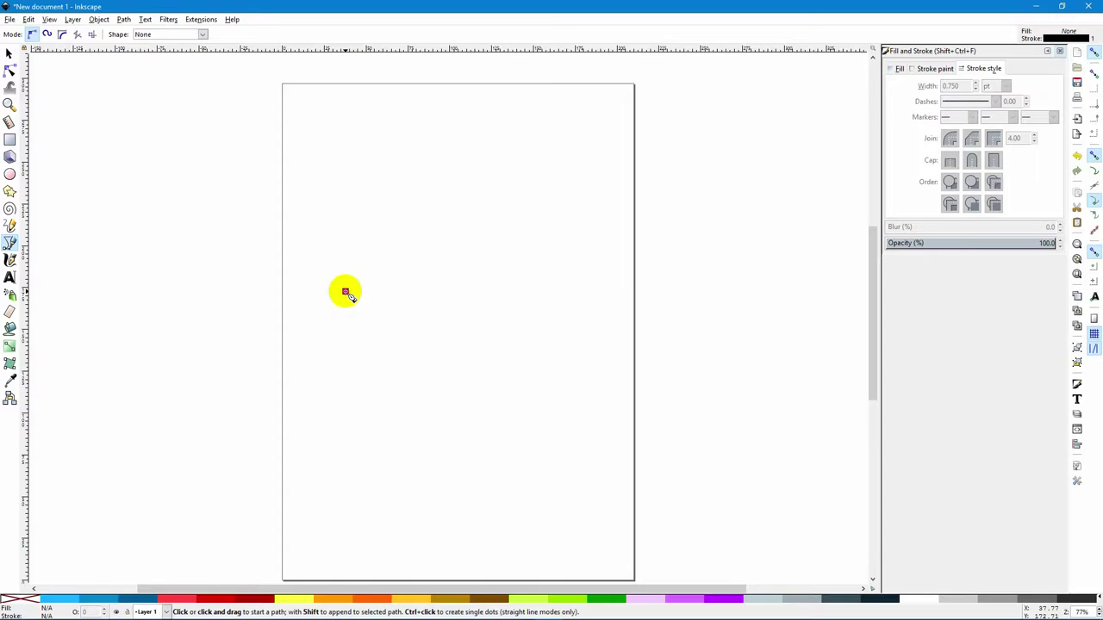
left_click_drag(345, 292, 346, 174)
key("Return")
Draw an open, tightly waving curved path, about 69 × 71 mm, in the upper part of the page with the Bezier pen and select it
left_click_drag(353, 307, 352, 212)
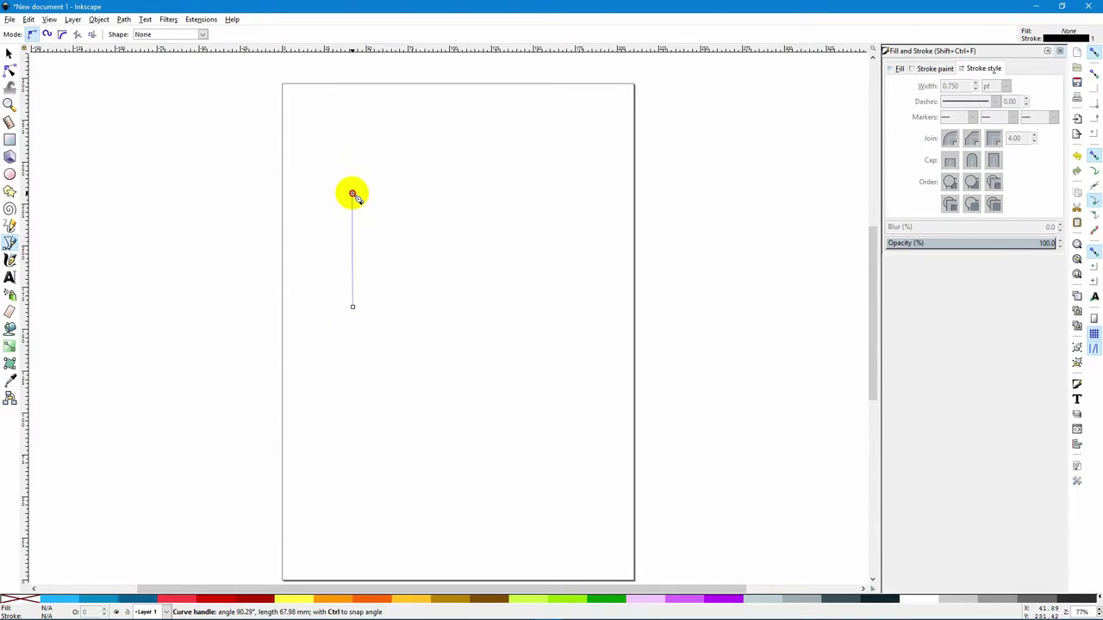
left_click_drag(352, 195, 353, 194)
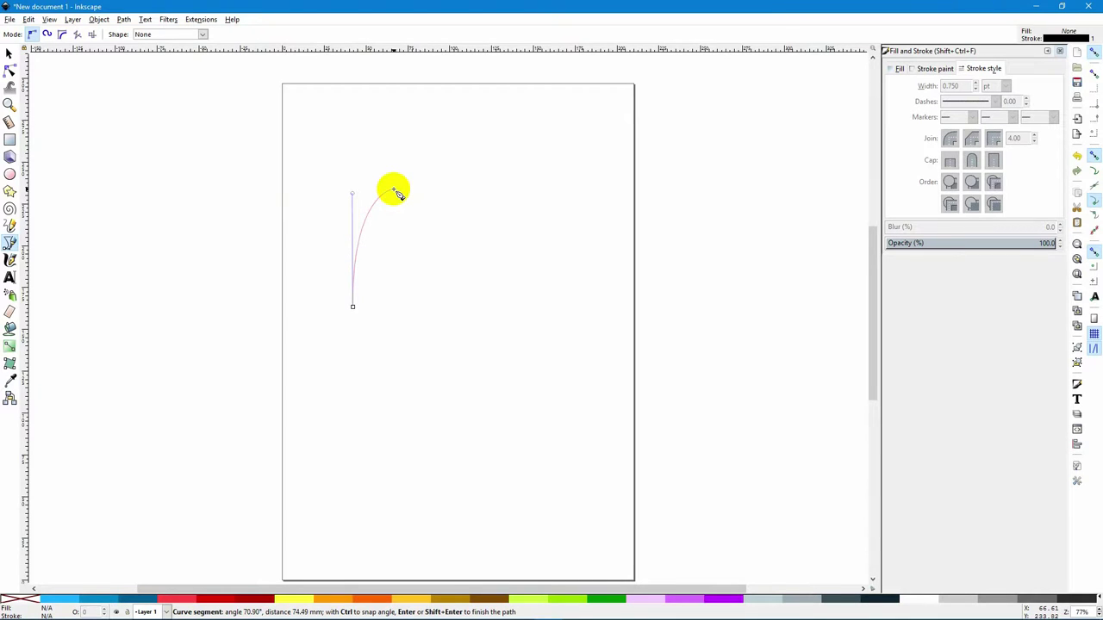
left_click_drag(393, 190, 416, 190)
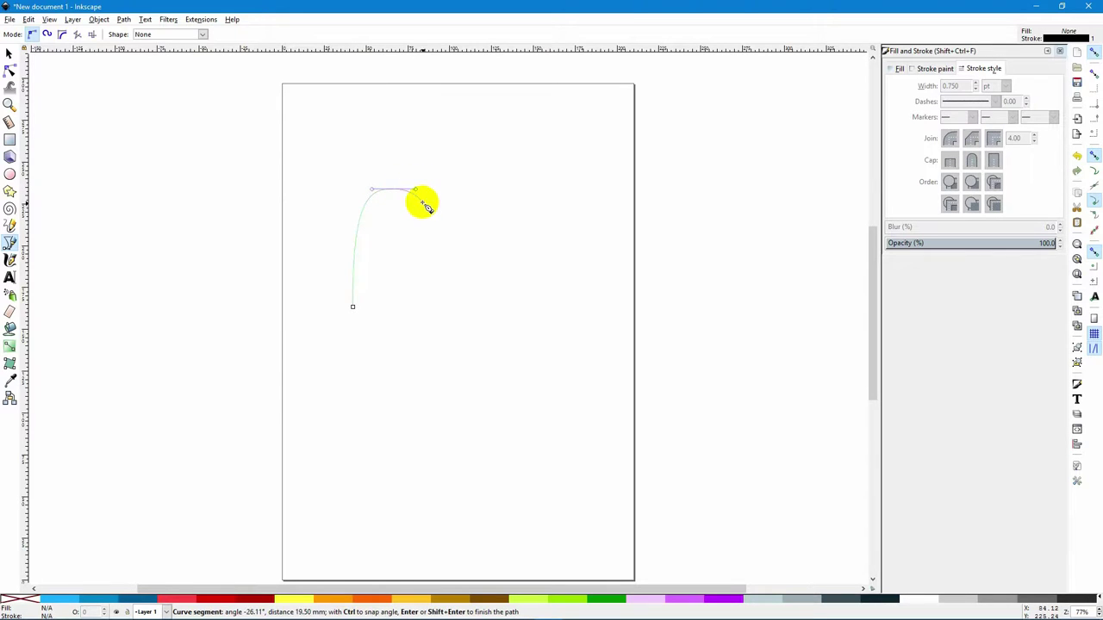
left_click_drag(412, 305, 430, 304)
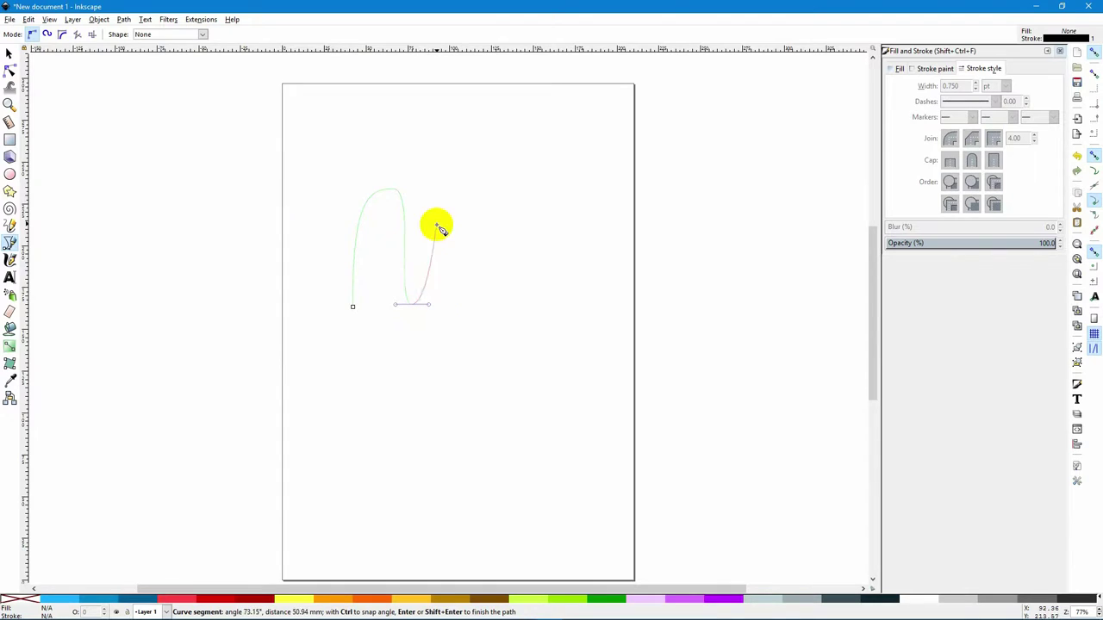
left_click_drag(423, 190, 443, 189)
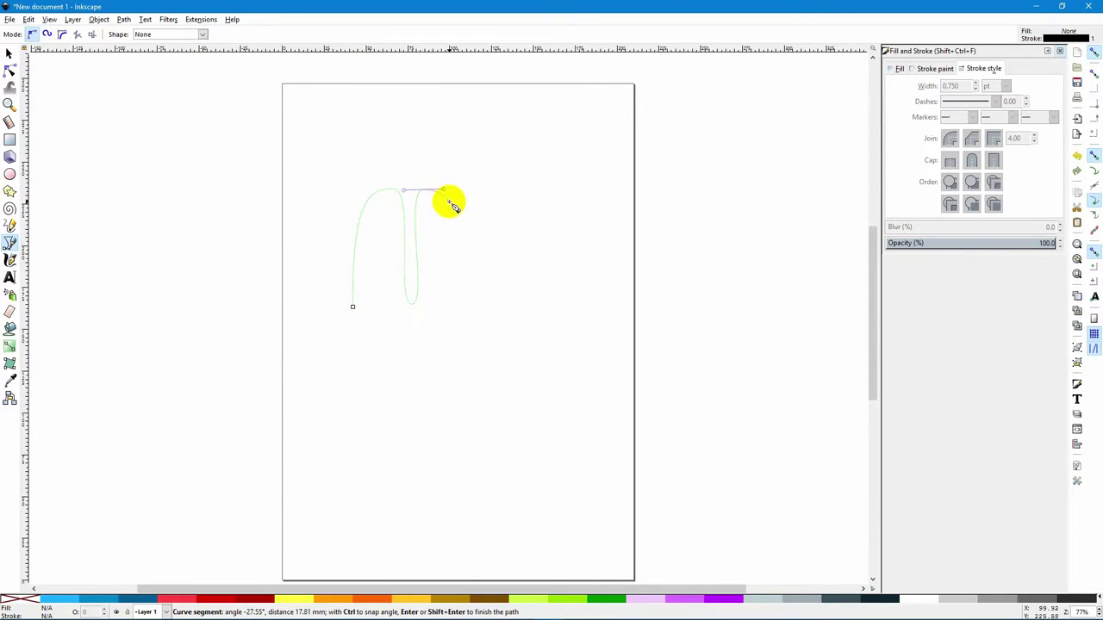
left_click_drag(433, 304, 447, 305)
left_click_drag(443, 190, 458, 189)
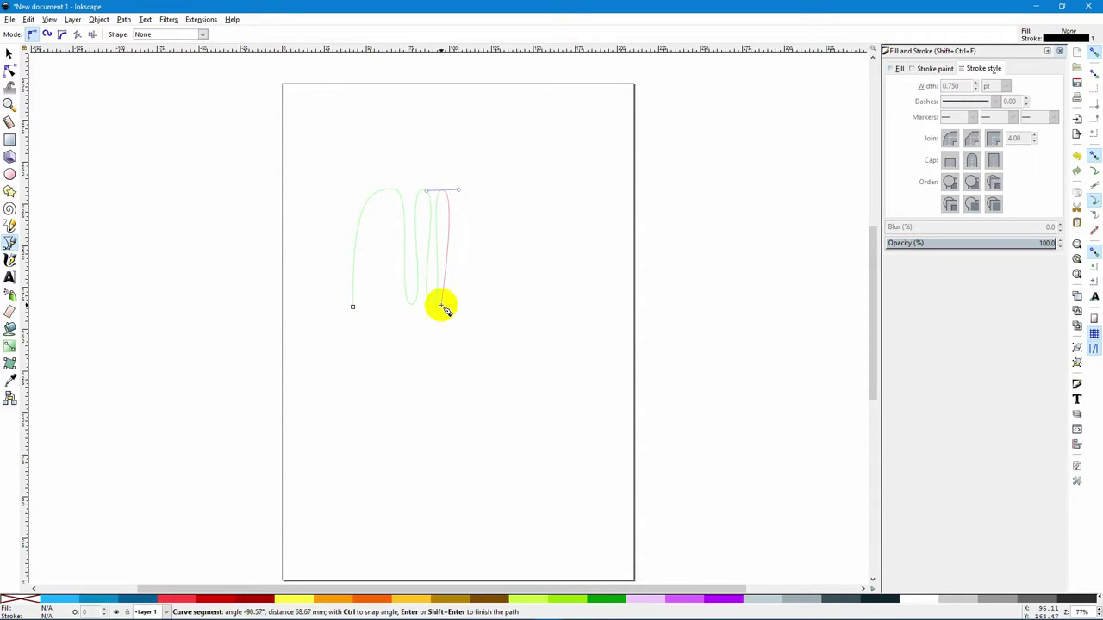
left_click_drag(448, 308, 461, 304)
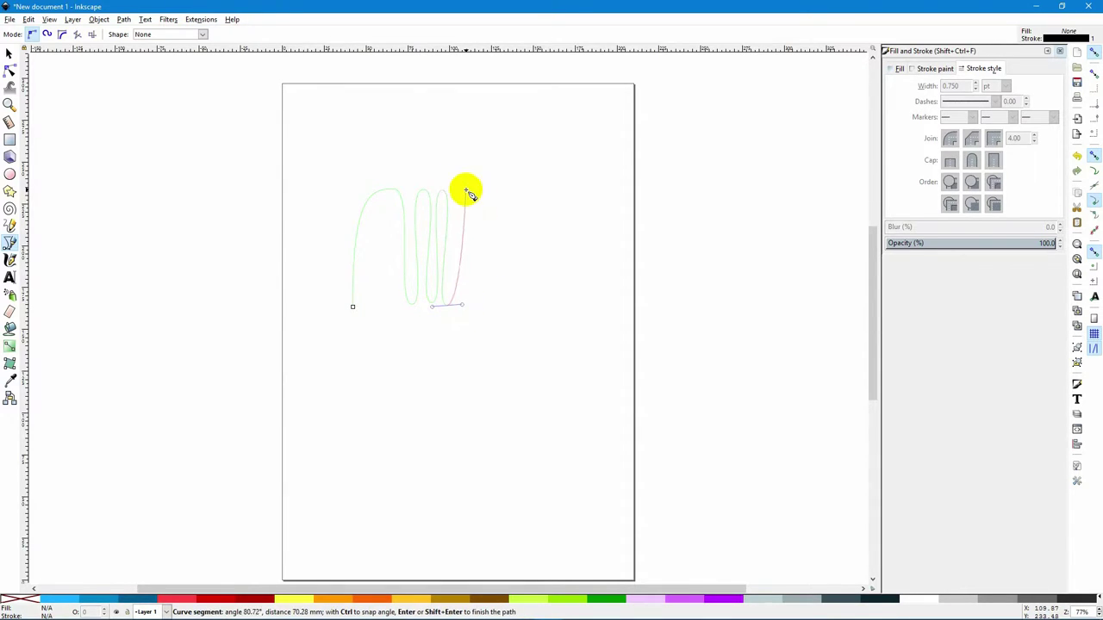
left_click_drag(464, 191, 478, 188)
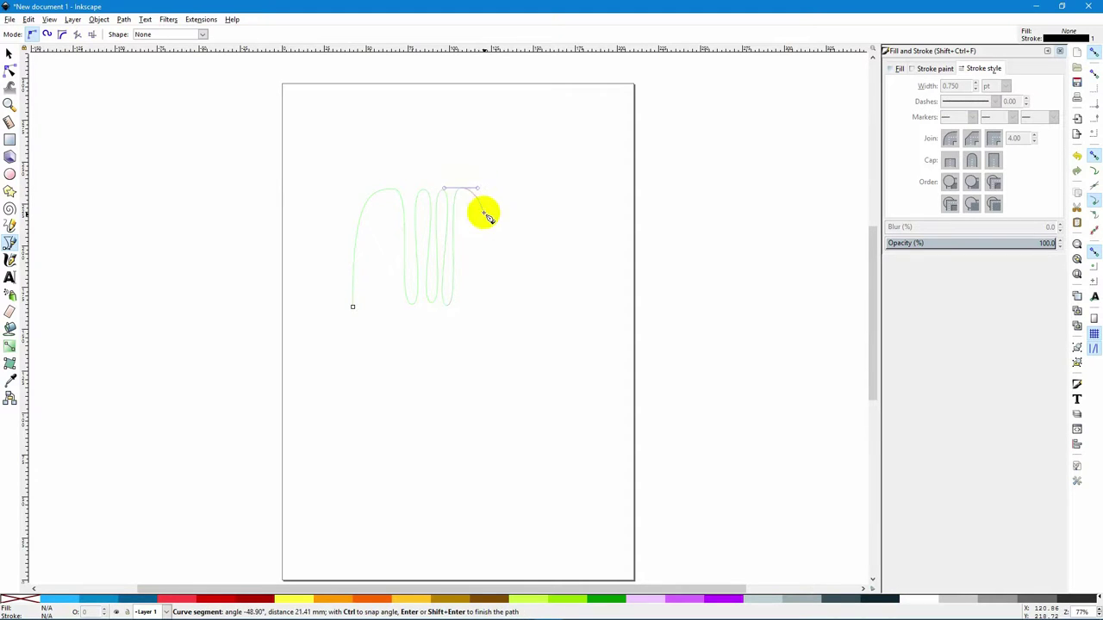
left_click_drag(467, 305, 478, 308)
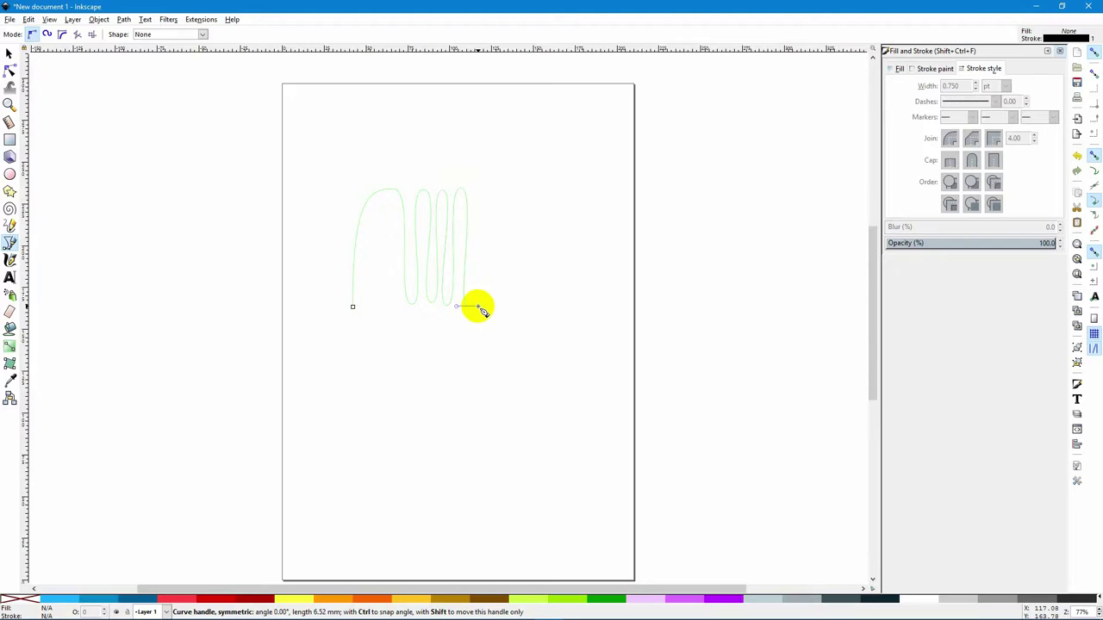
left_click_drag(483, 312, 488, 312)
key("Return")
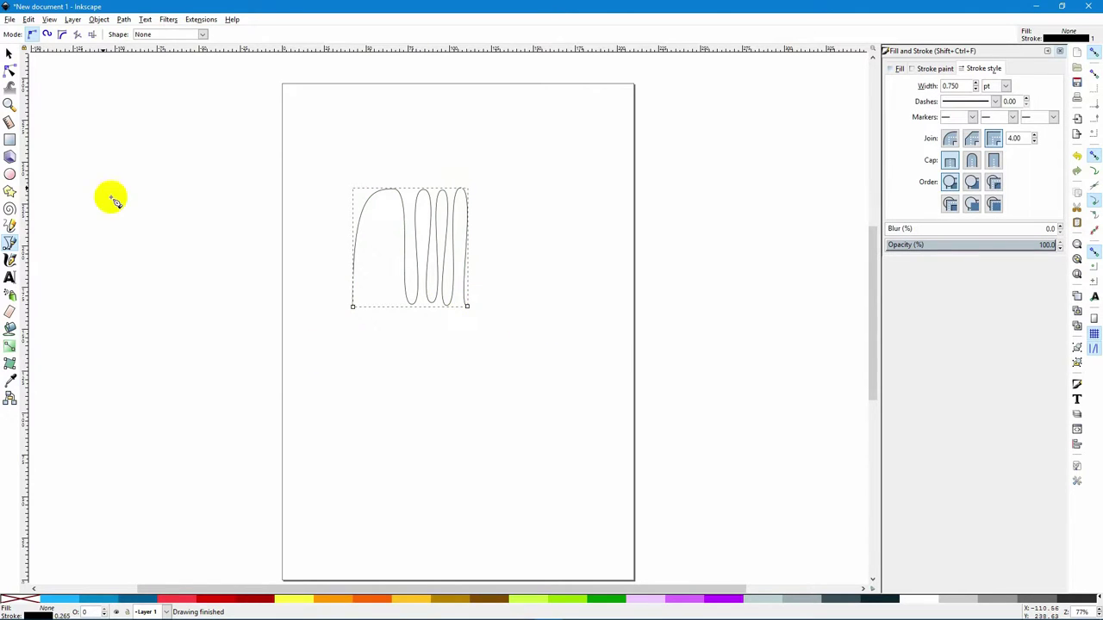
left_click(8, 53)
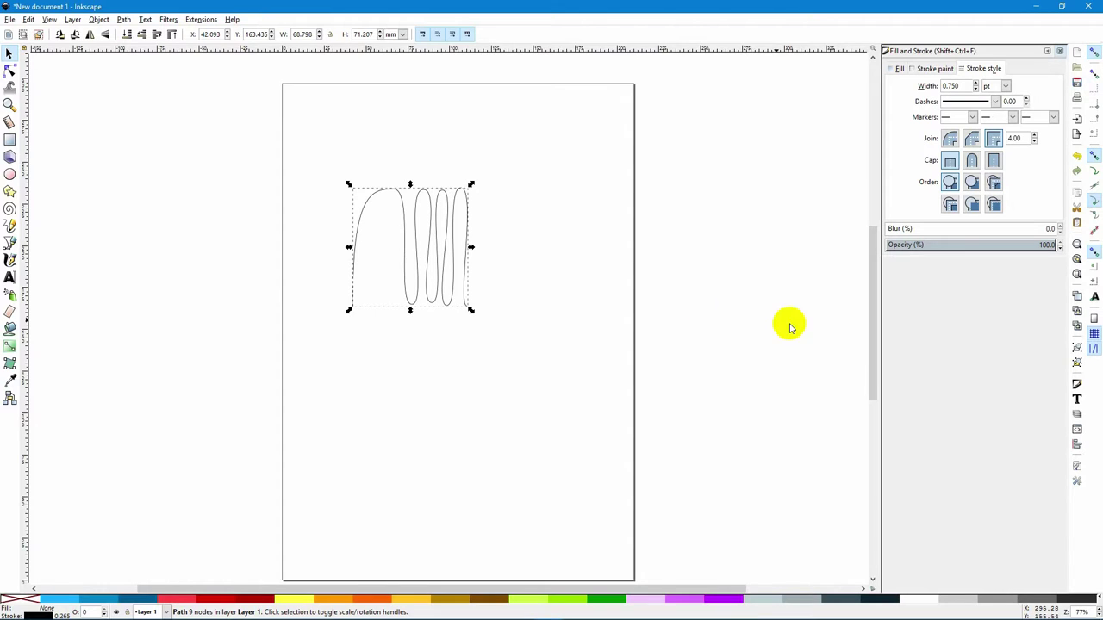
Extend the wavy path from its end node with four straight zigzag segments using the Bezier pen
left_click(10, 243)
left_click(467, 307)
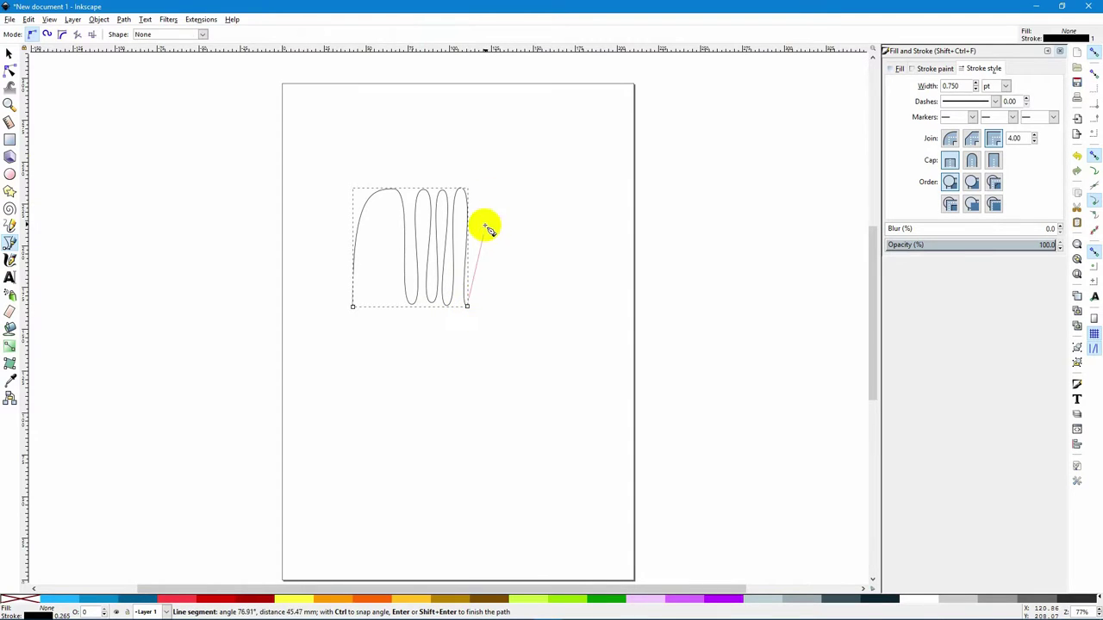
left_click(493, 197)
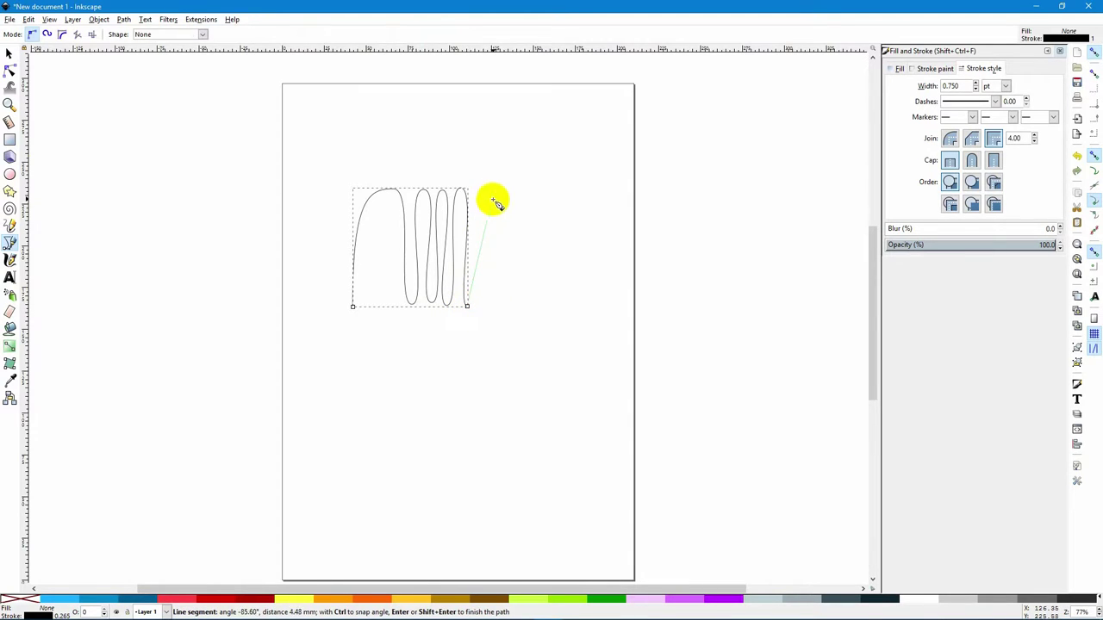
left_click(515, 296)
left_click(552, 197)
double_click(579, 296)
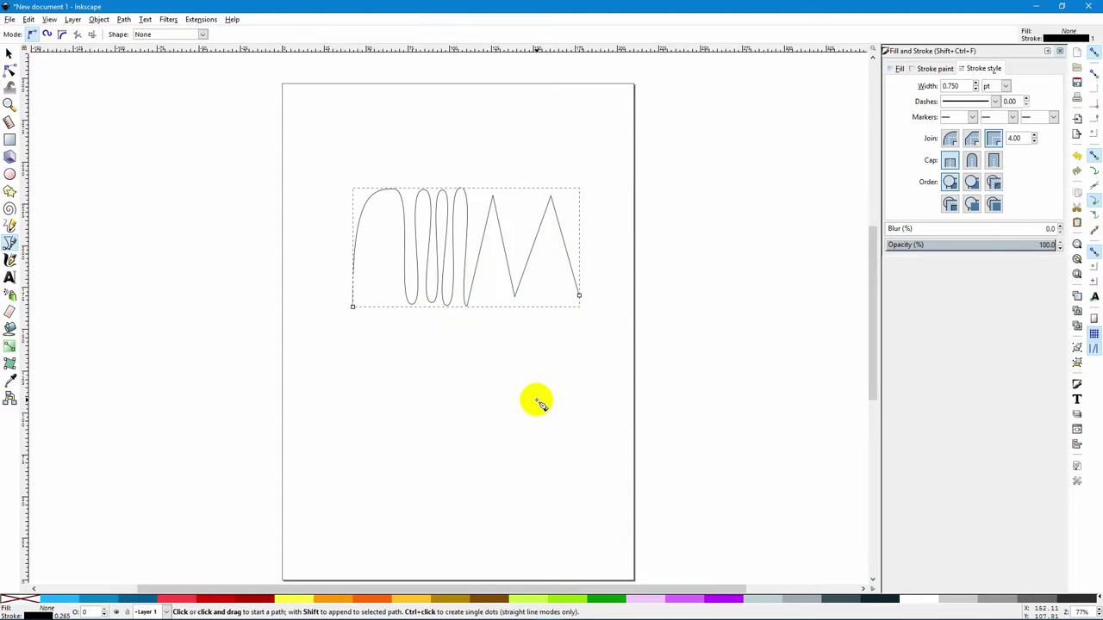
Close the path with a wide curve that runs below it from the last zigzag node back to the start node
left_click(578, 296)
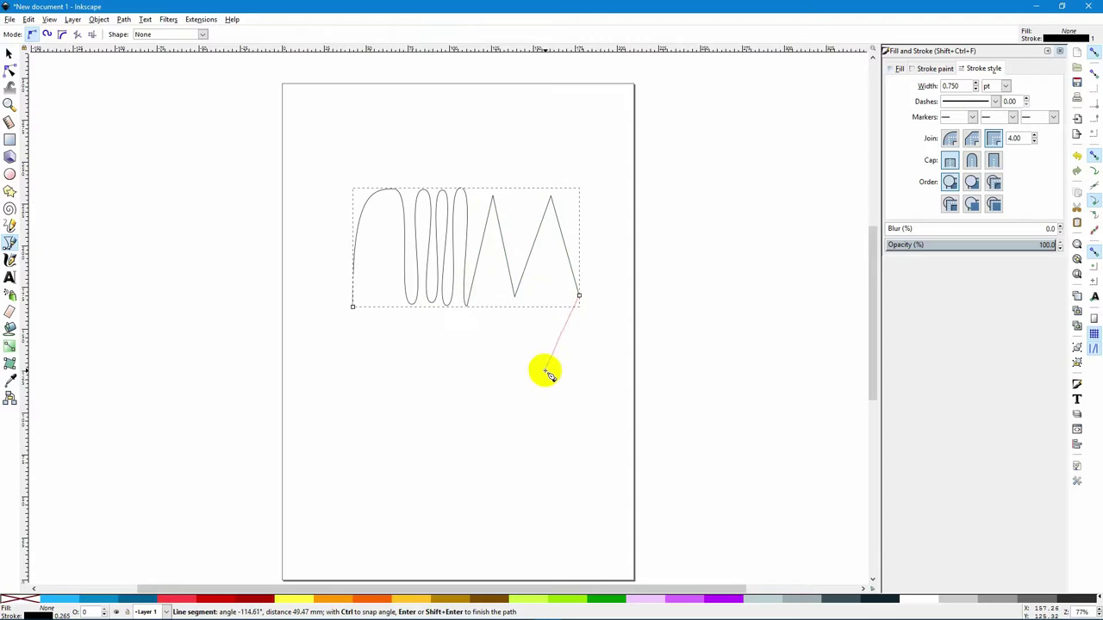
left_click_drag(458, 373, 390, 373)
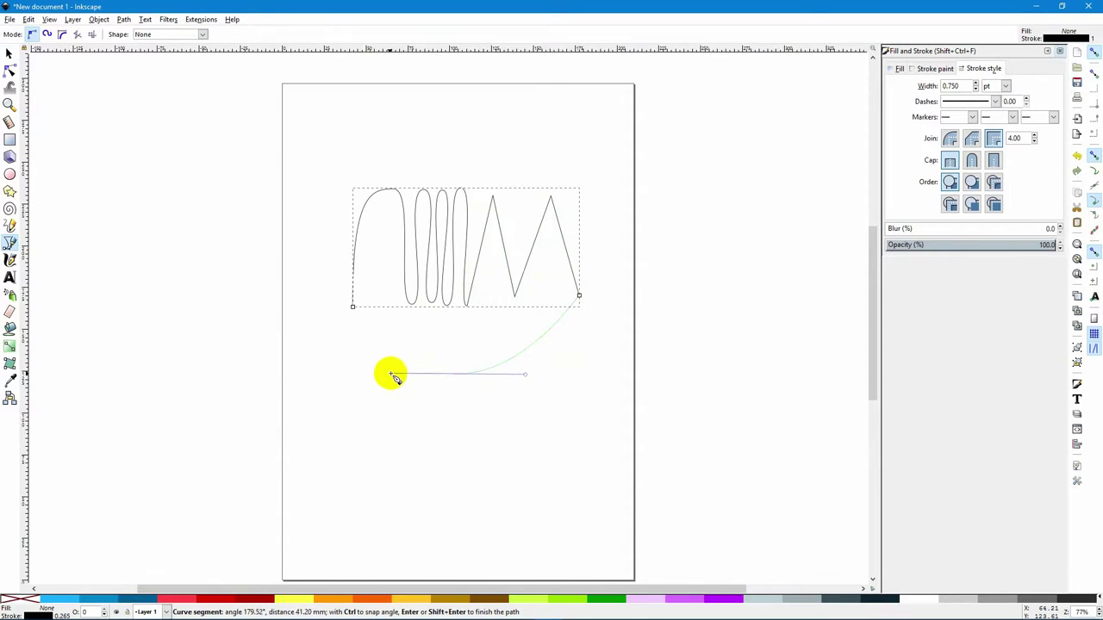
left_click(354, 307)
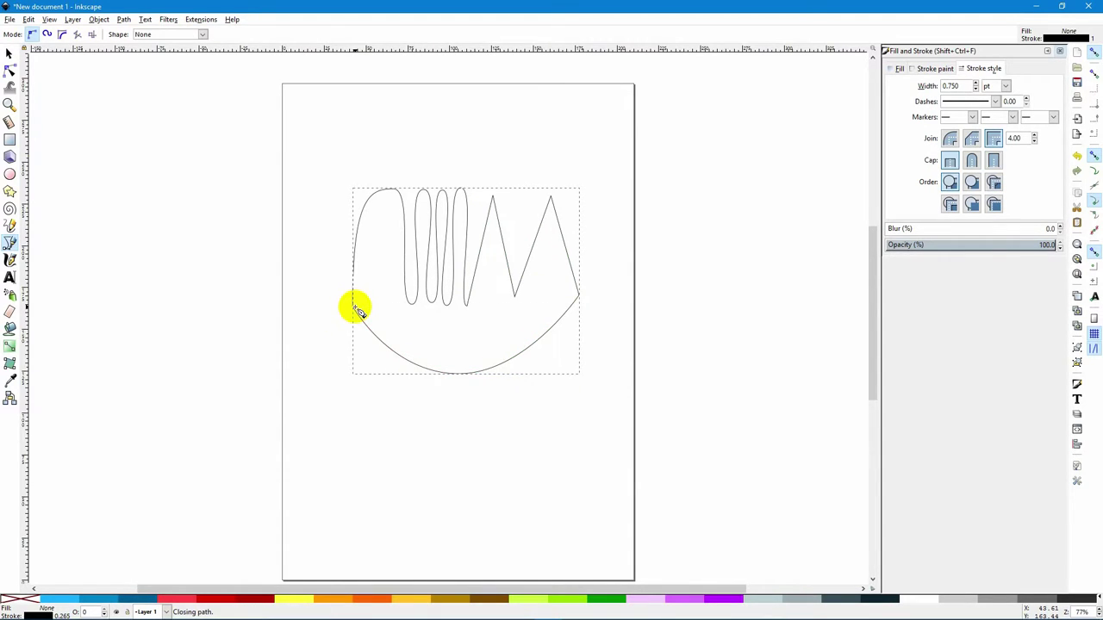
Try Orange2, Blue3 and Blue2 fills on the closed path and remove the fill
left_click(334, 603)
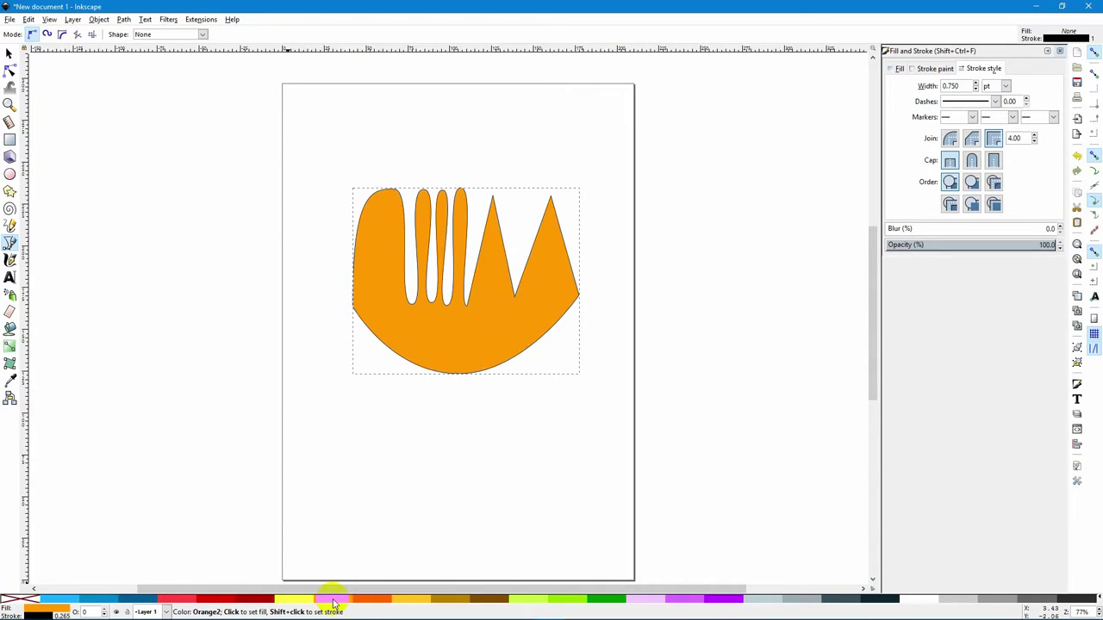
left_click(120, 598)
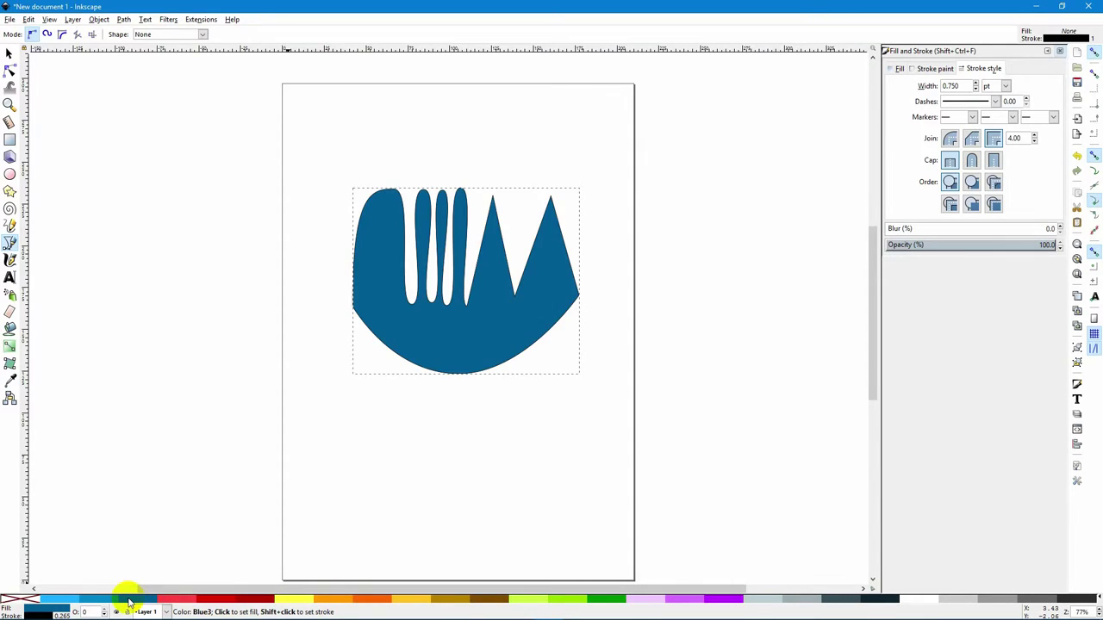
left_click(102, 598)
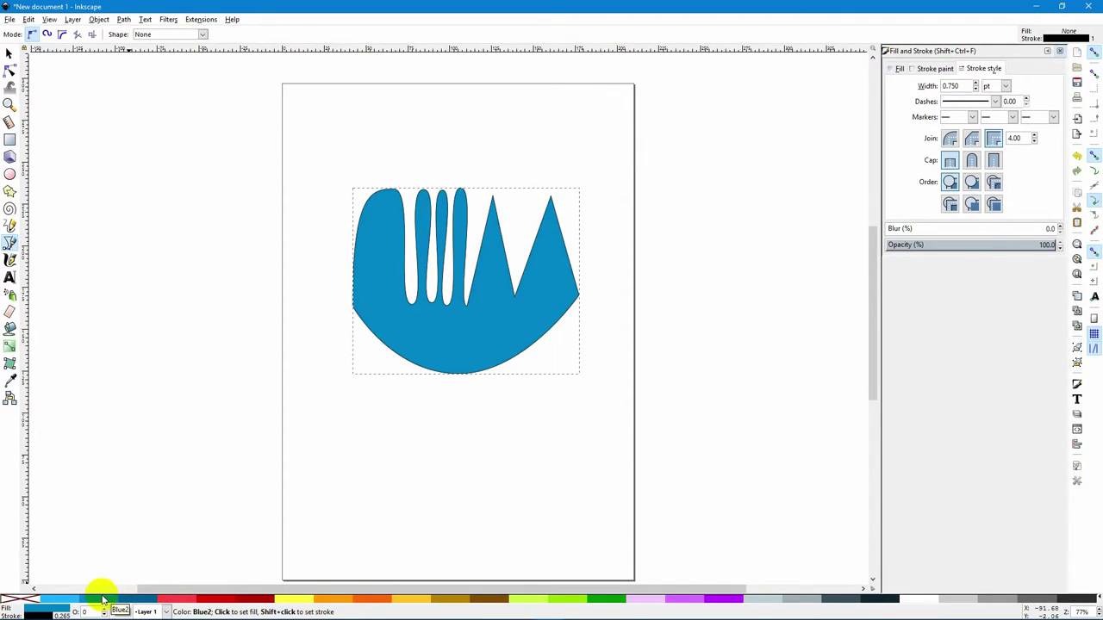
left_click(17, 600)
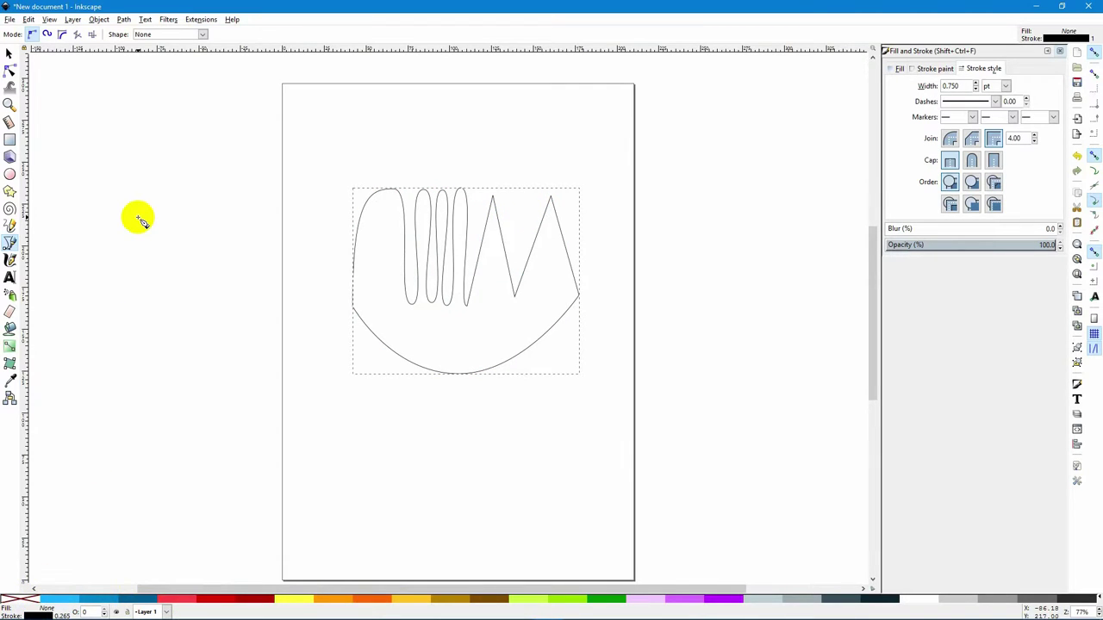
Draw an open spiral of two widening turns beside the page with the Bezier pen in Spiro mode
left_click(53, 40)
left_click(158, 241)
left_click(161, 197)
left_click(216, 172)
left_click(246, 220)
left_click(225, 271)
left_click(178, 282)
left_click(118, 191)
left_click(187, 134)
left_click(279, 226)
left_click(239, 317)
left_click(134, 337)
double_click(90, 284)
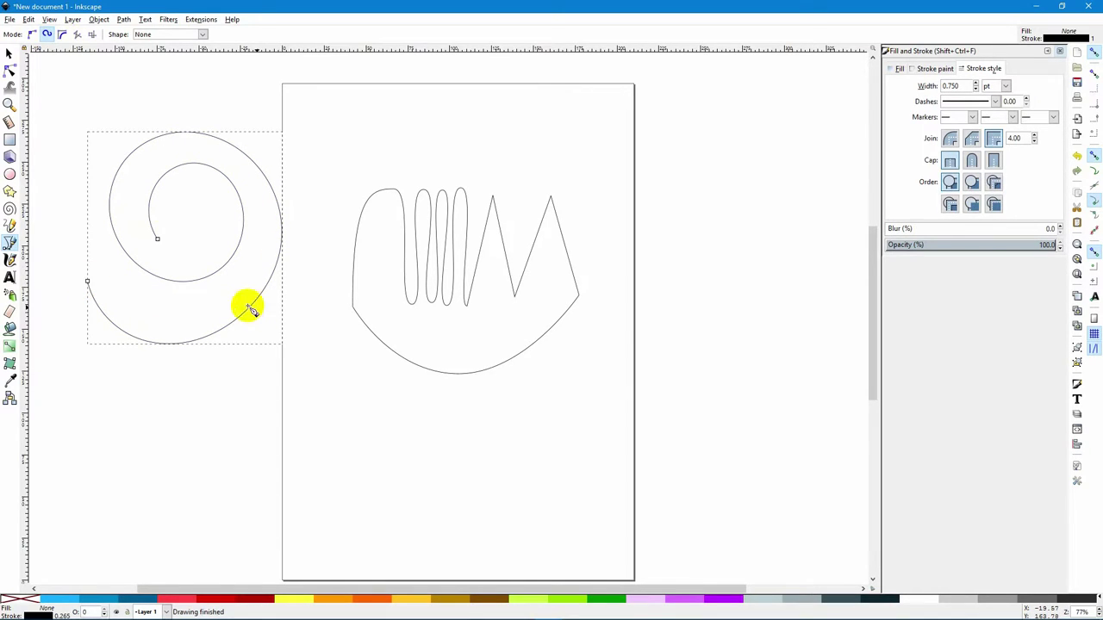
Delete both the spiral and the closed path
left_click(10, 54)
left_click_drag(68, 99, 628, 461)
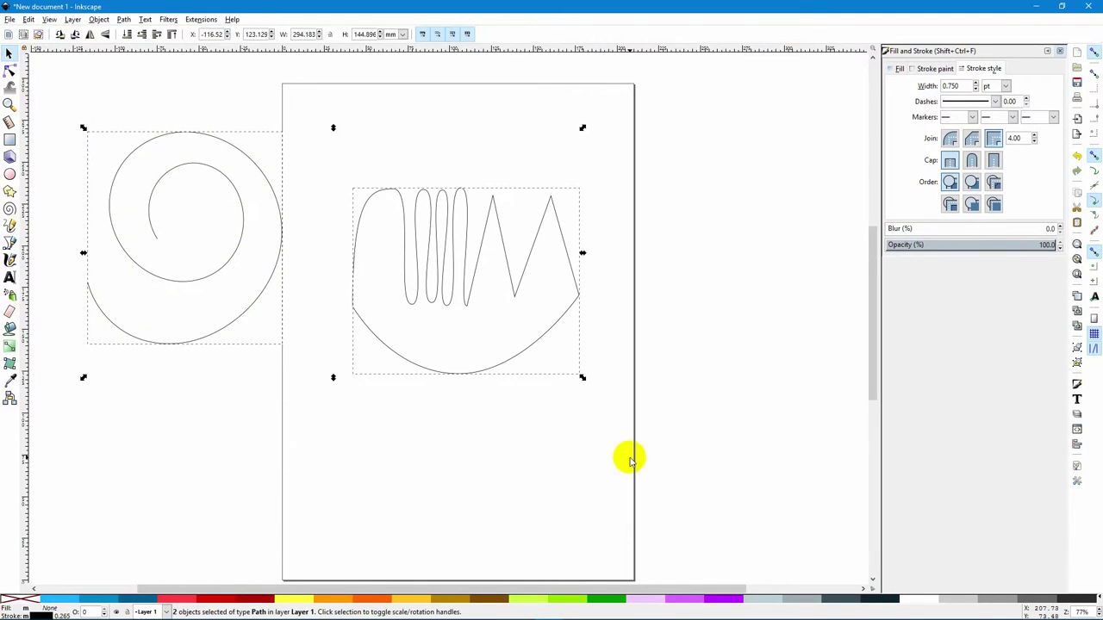
key("Delete")
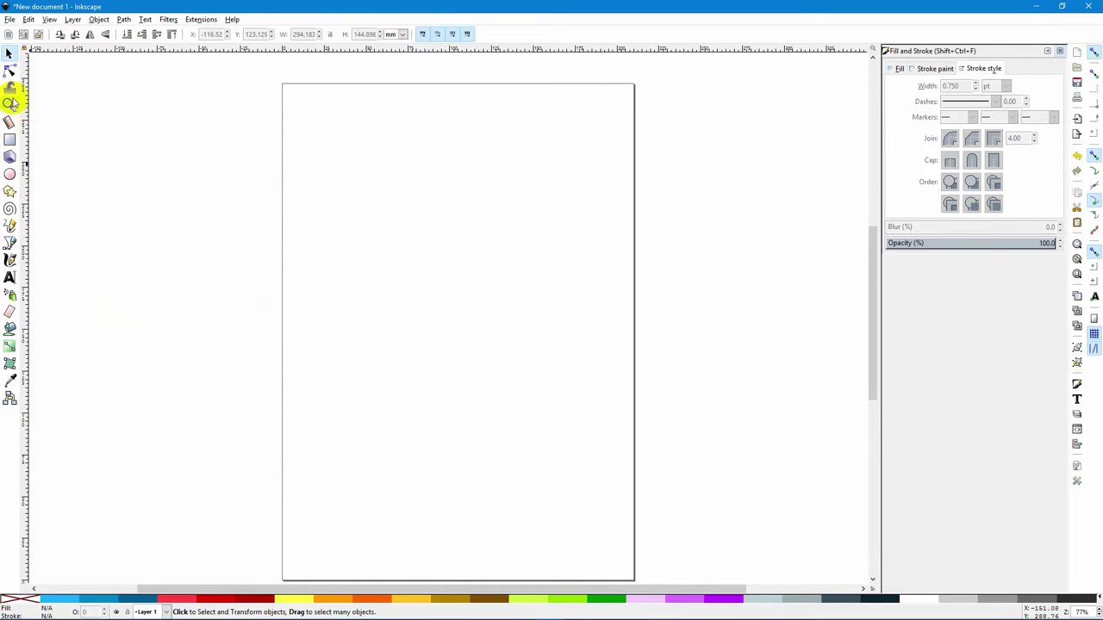
Draw a closed, rounded five-point shape in the upper part of the page with the Bezier pen in B-spline mode
left_click(9, 243)
left_click(379, 170)
left_click(513, 161)
left_click(533, 268)
left_click(396, 276)
left_click(355, 224)
left_click(378, 169)
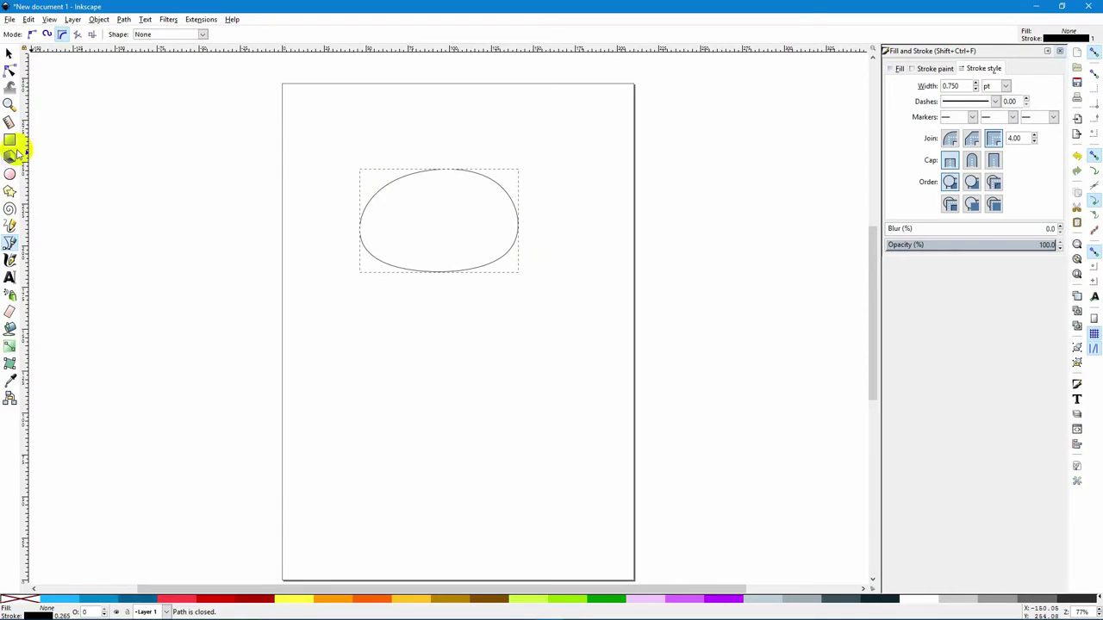
Draw a closed, irregular five-sided polygon below the rounded shape with the pen in straight-segment mode
left_click(76, 36)
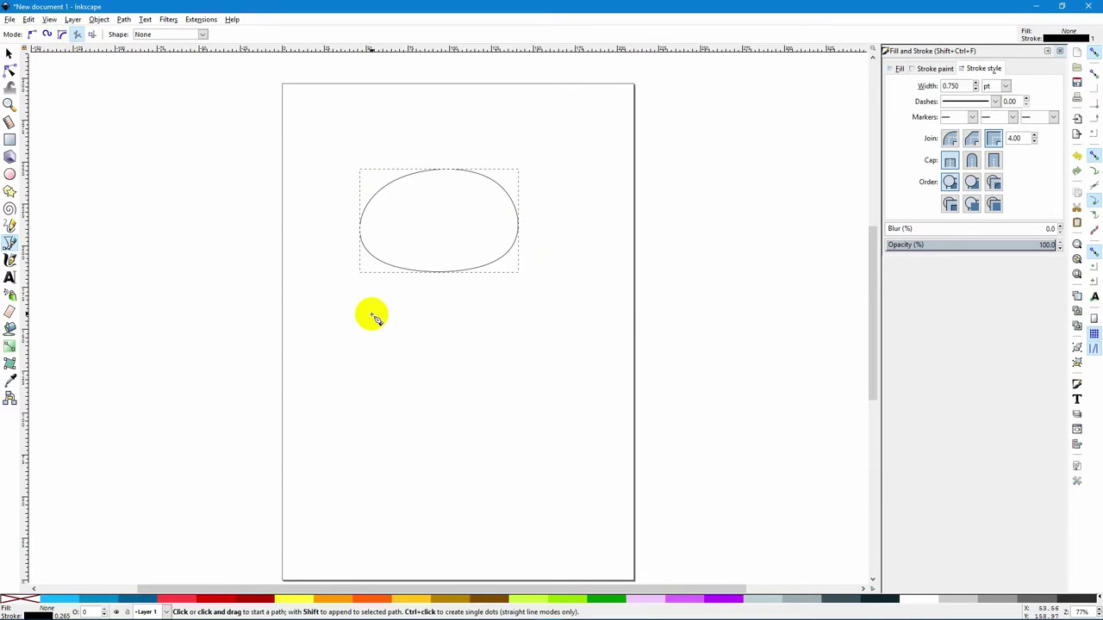
left_click(369, 410)
left_click(399, 332)
left_click(473, 380)
left_click(420, 445)
left_click(328, 441)
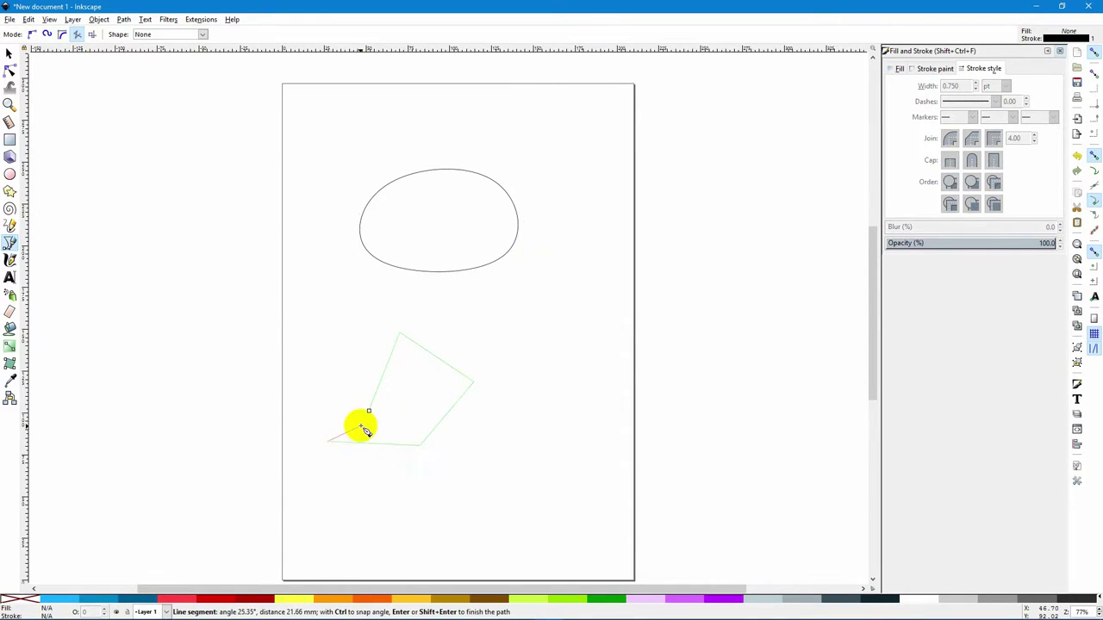
left_click(368, 411)
Draw a closed path of overlapping right-angled segments, about 61 × 123 mm, beside the polygon with the pen in paraxial mode
left_click(92, 35)
left_click(527, 289)
left_click(536, 395)
left_click(586, 396)
left_click(587, 324)
left_click(485, 324)
left_click(485, 442)
left_click(572, 443)
left_click(572, 300)
left_click(504, 300)
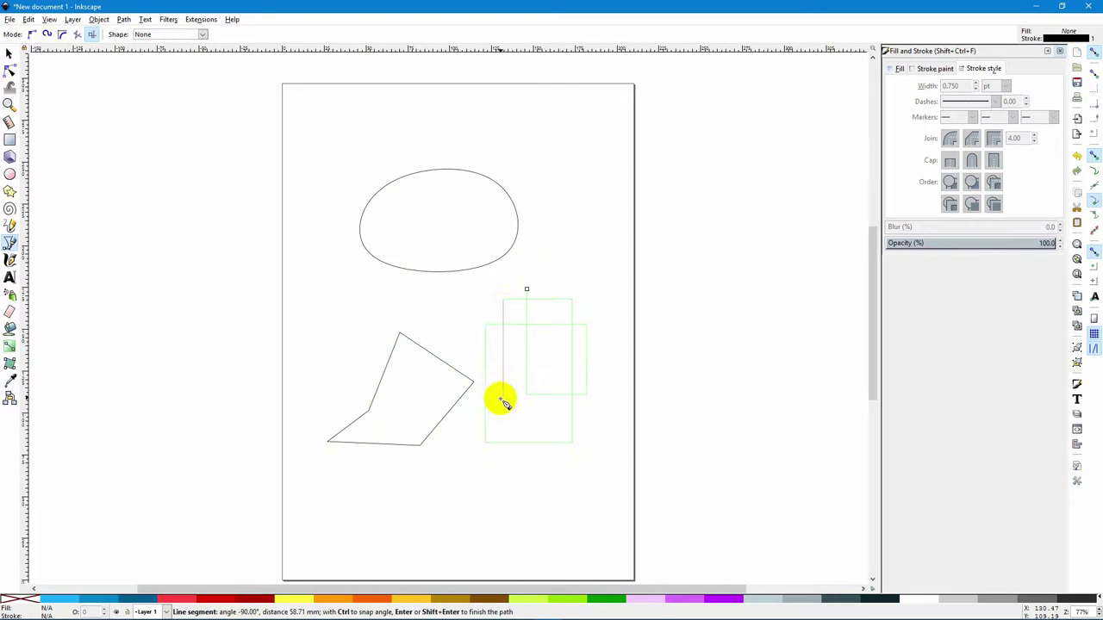
left_click(515, 487)
left_click(555, 486)
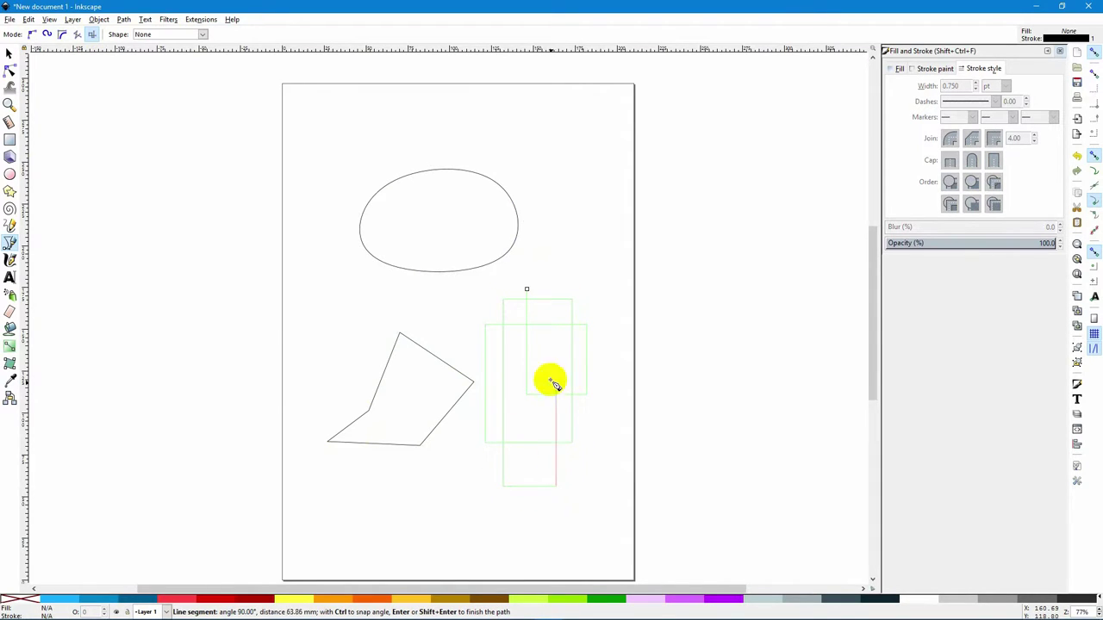
left_click(526, 287)
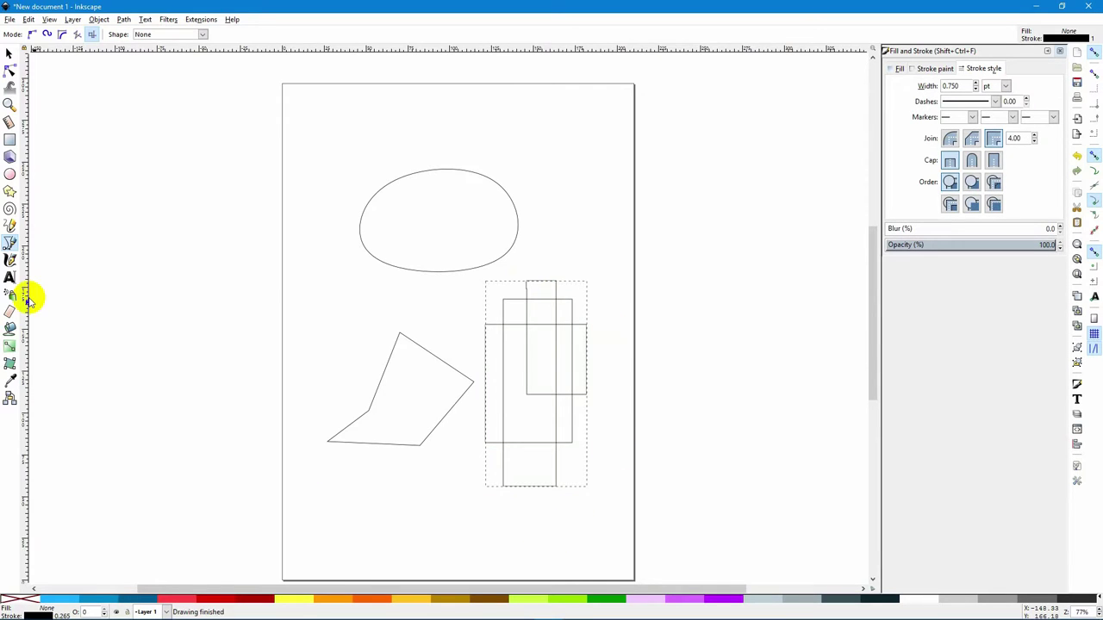
Delete all three paths from the page
left_click(10, 54)
left_click(581, 165)
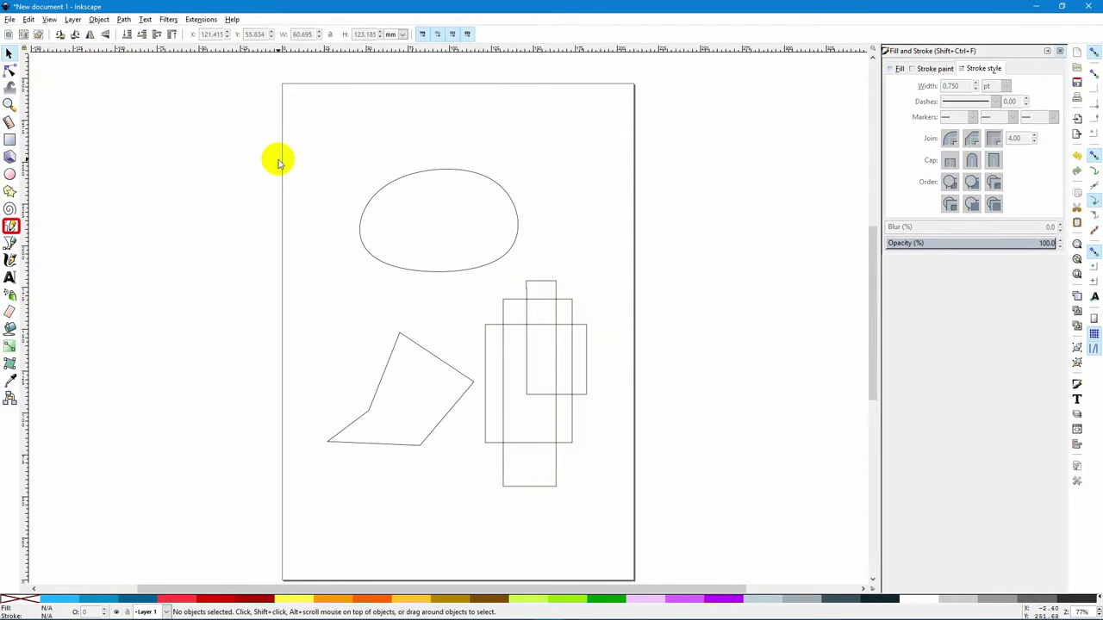
left_click_drag(303, 152, 704, 561)
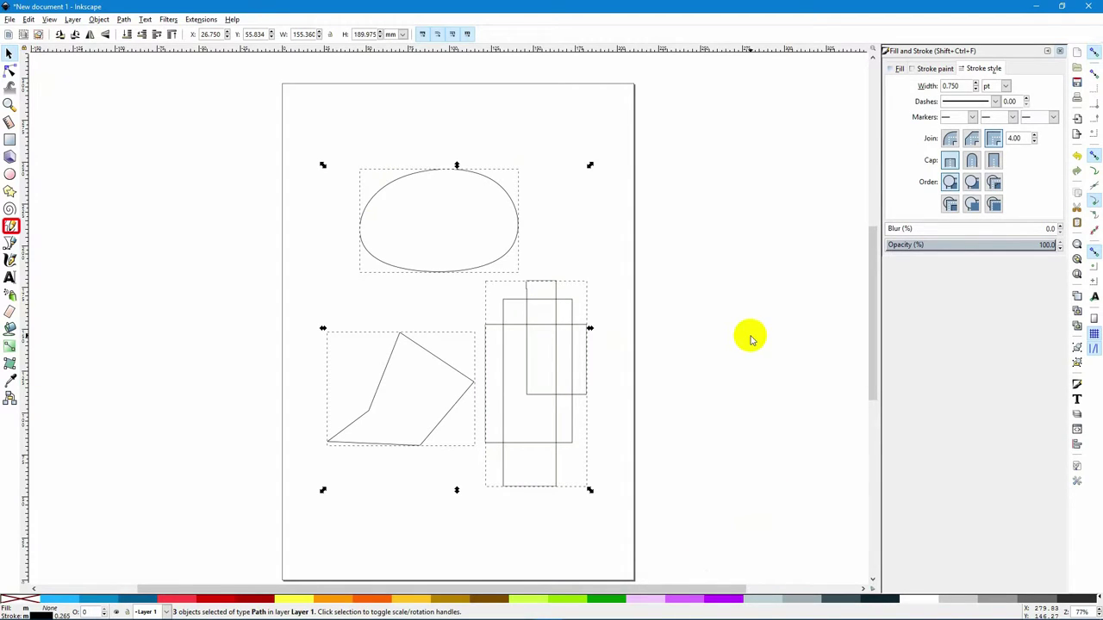
key("Delete")
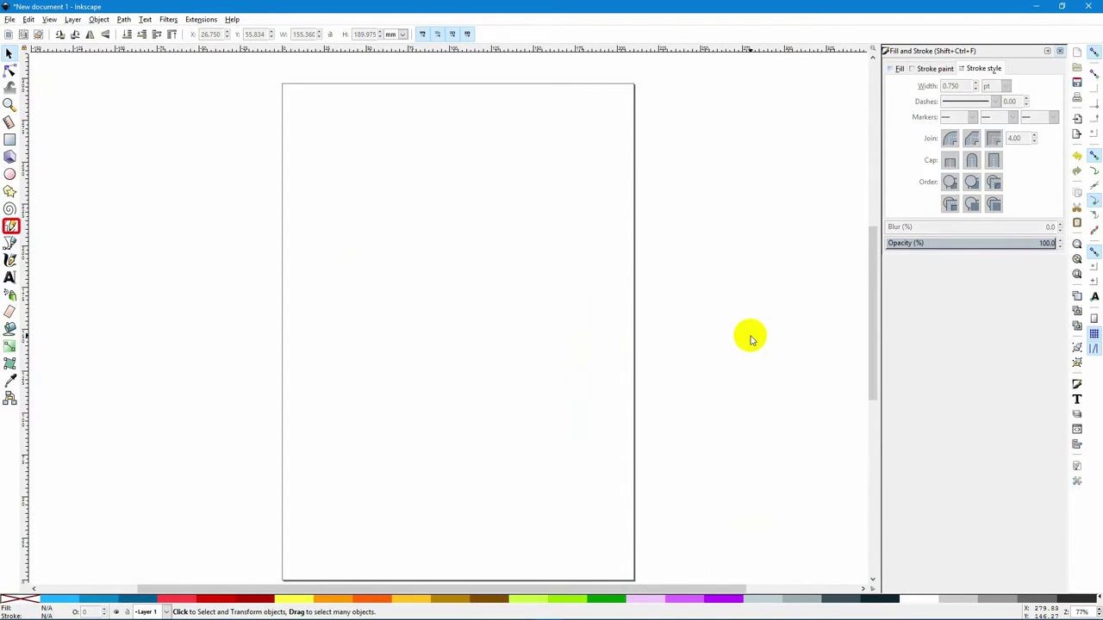
Draw a freehand tree-shaped outline with a wavy crown and trunk in the upper part of the page with the Pencil tool
left_click(10, 226)
mouse_move(319, 211)
left_mouse_down()
mouse_move(359, 185)
mouse_move(346, 168)
mouse_move(395, 185)
mouse_move(424, 169)
mouse_move(411, 196)
mouse_move(449, 196)
mouse_move(391, 248)
mouse_move(400, 266)
mouse_move(379, 322)
mouse_move(346, 312)
mouse_move(342, 229)
left_mouse_up()
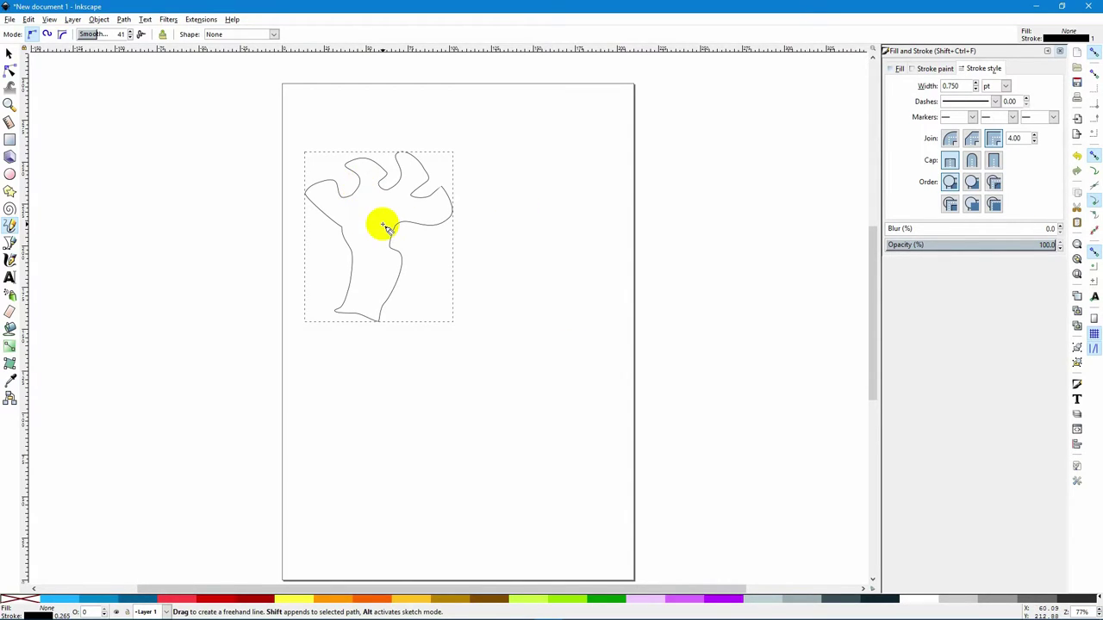
Delete the tree outline and draw a closed six-petal flower, about 145 × 149 mm, in one freehand stroke
key("Delete")
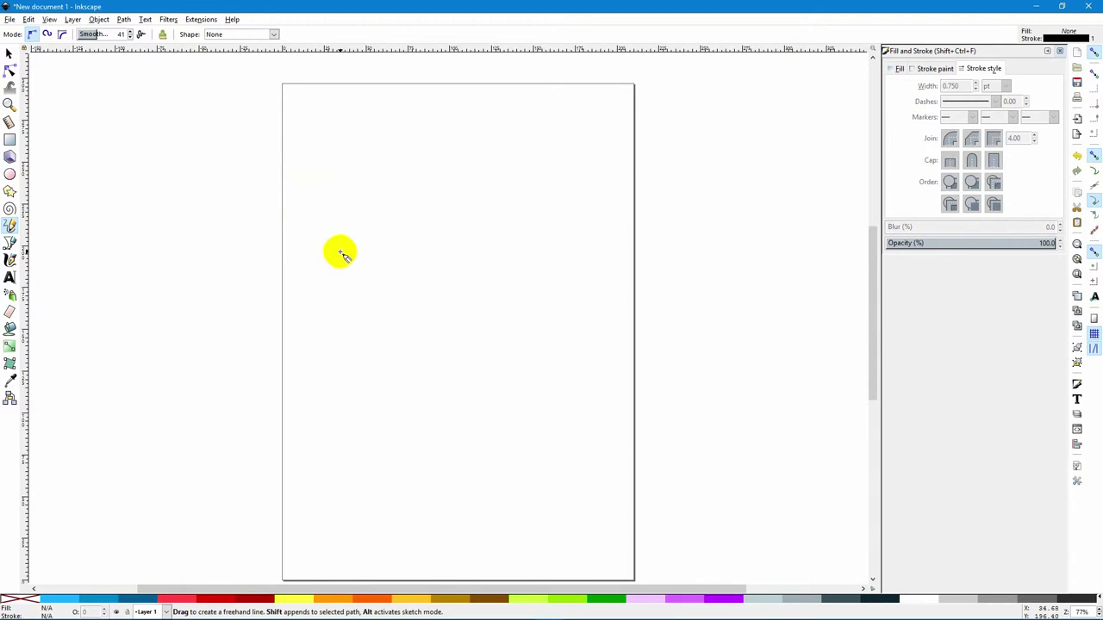
mouse_move(375, 231)
left_mouse_down()
mouse_move(329, 115)
mouse_move(369, 203)
mouse_move(381, 163)
mouse_move(429, 173)
mouse_move(409, 198)
mouse_move(514, 235)
mouse_move(419, 220)
mouse_move(430, 334)
mouse_move(396, 282)
mouse_move(344, 309)
mouse_move(275, 307)
mouse_move(347, 269)
mouse_move(286, 227)
mouse_move(375, 231)
left_mouse_up()
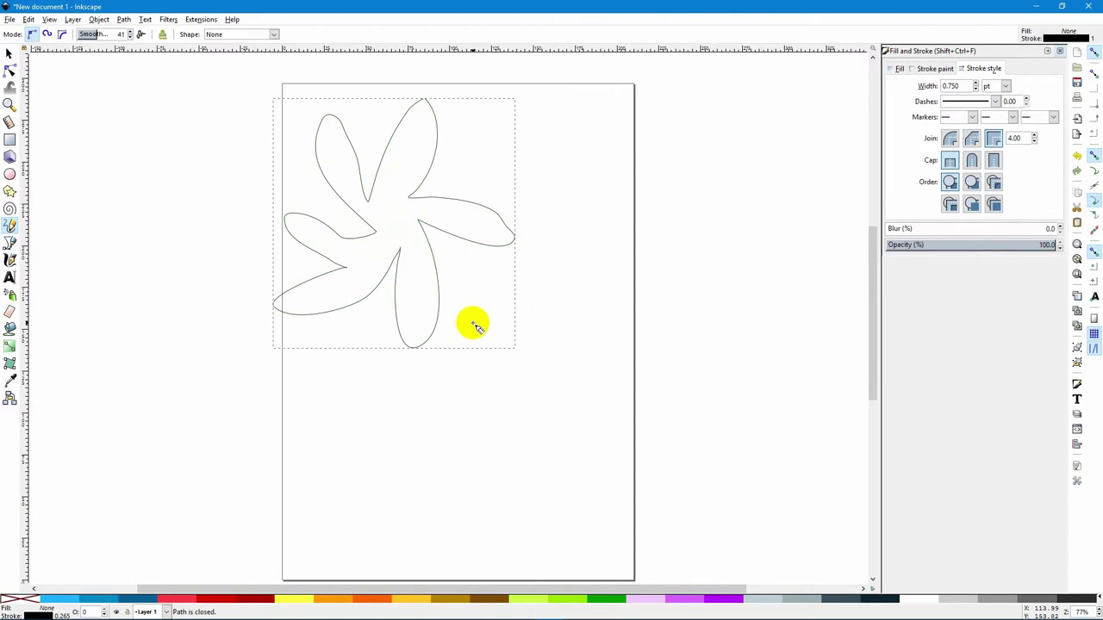
Delete the flower and draw an open zigzag of five straight segments across the upper page with the Pencil tool
left_click(8, 53)
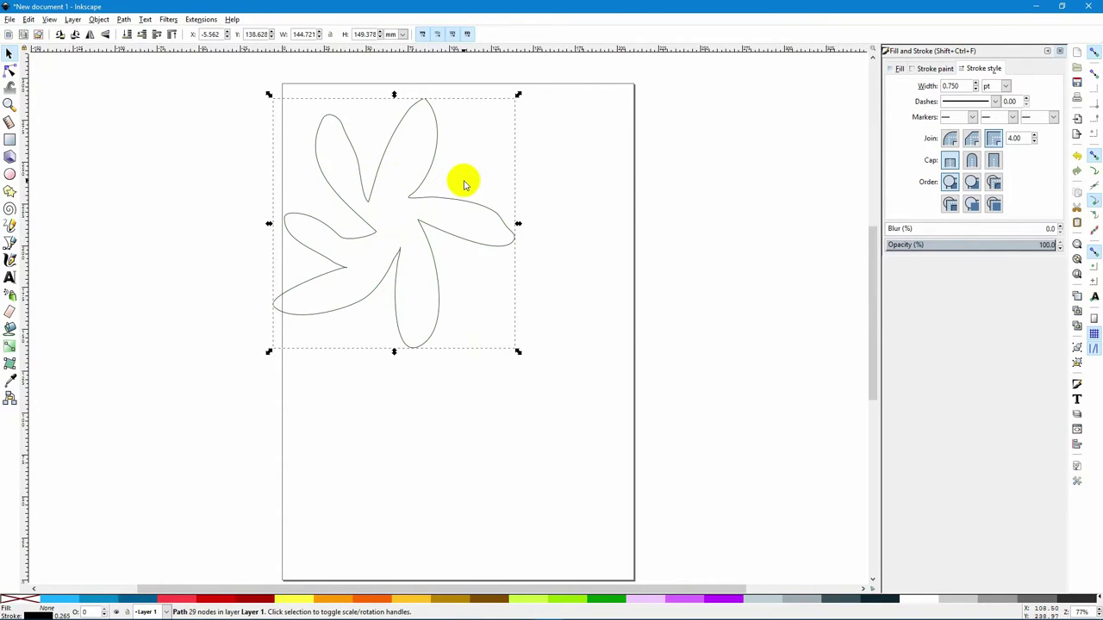
key("Delete")
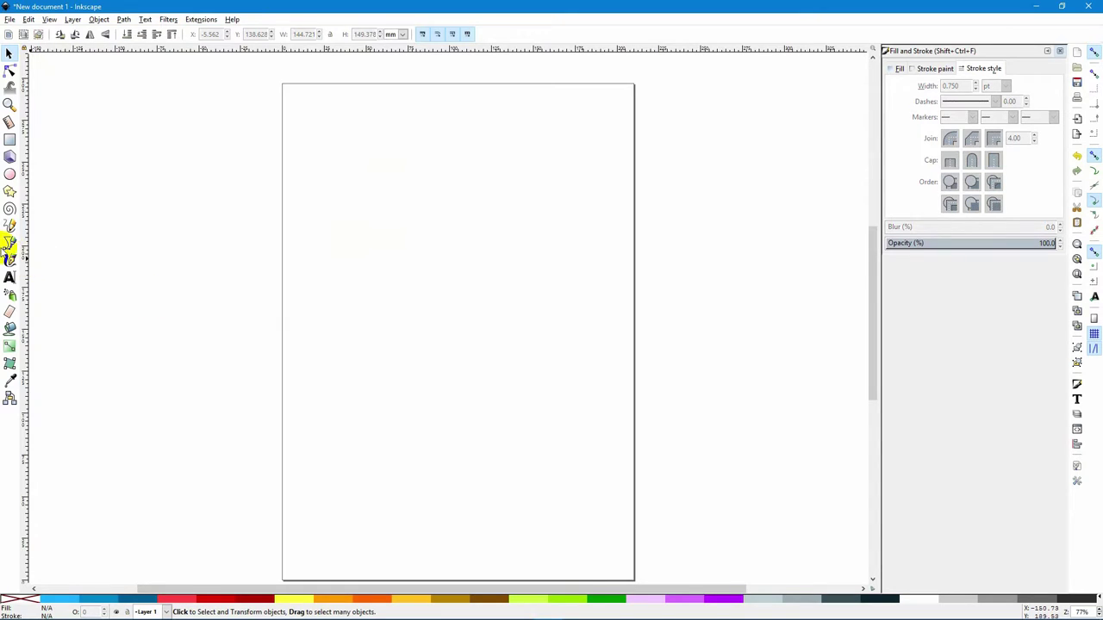
left_click(10, 224)
left_click(313, 276)
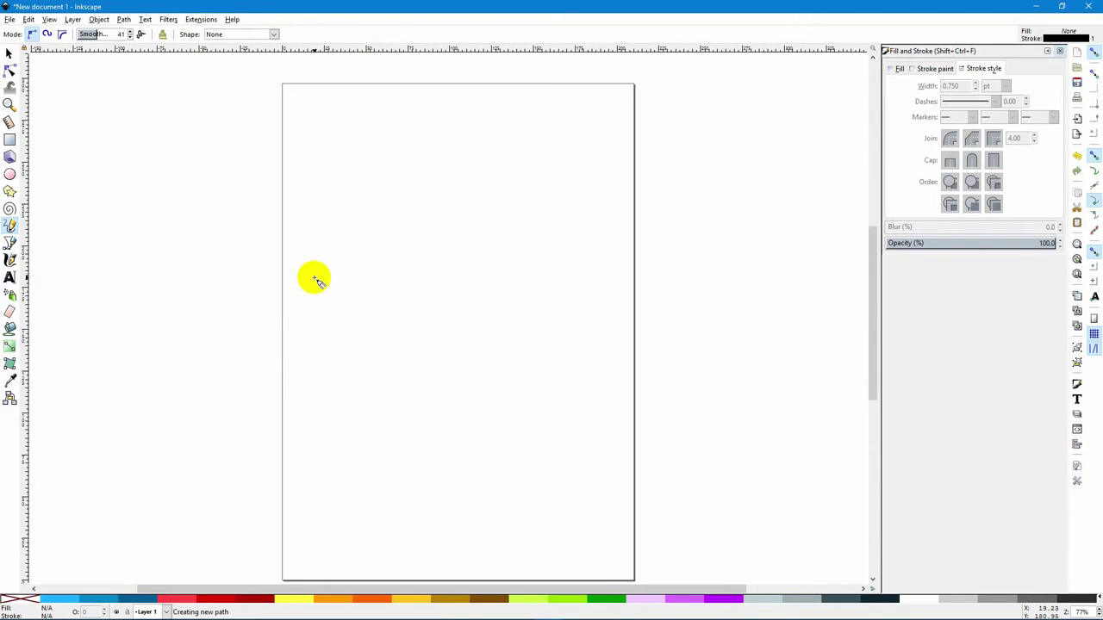
left_click(340, 175)
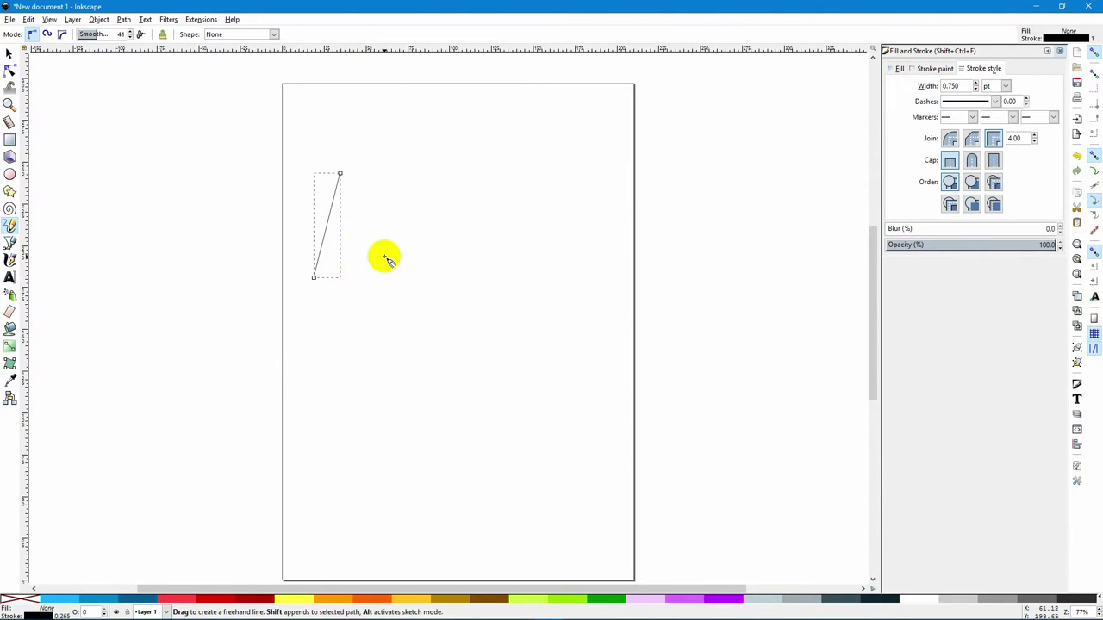
left_click(339, 174)
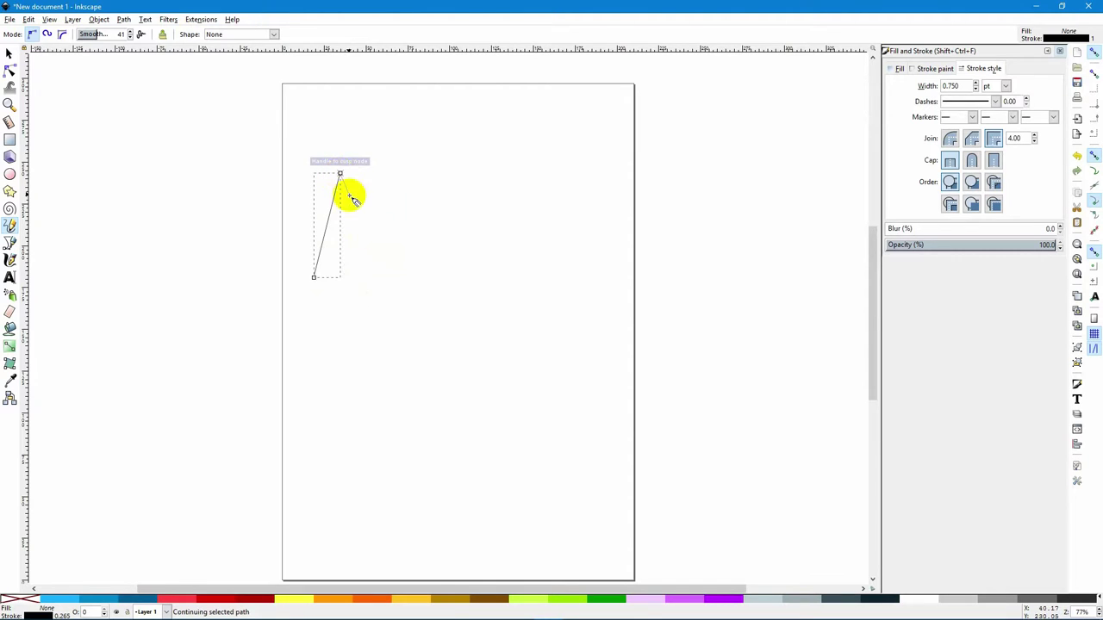
left_click(376, 278)
left_click(376, 277)
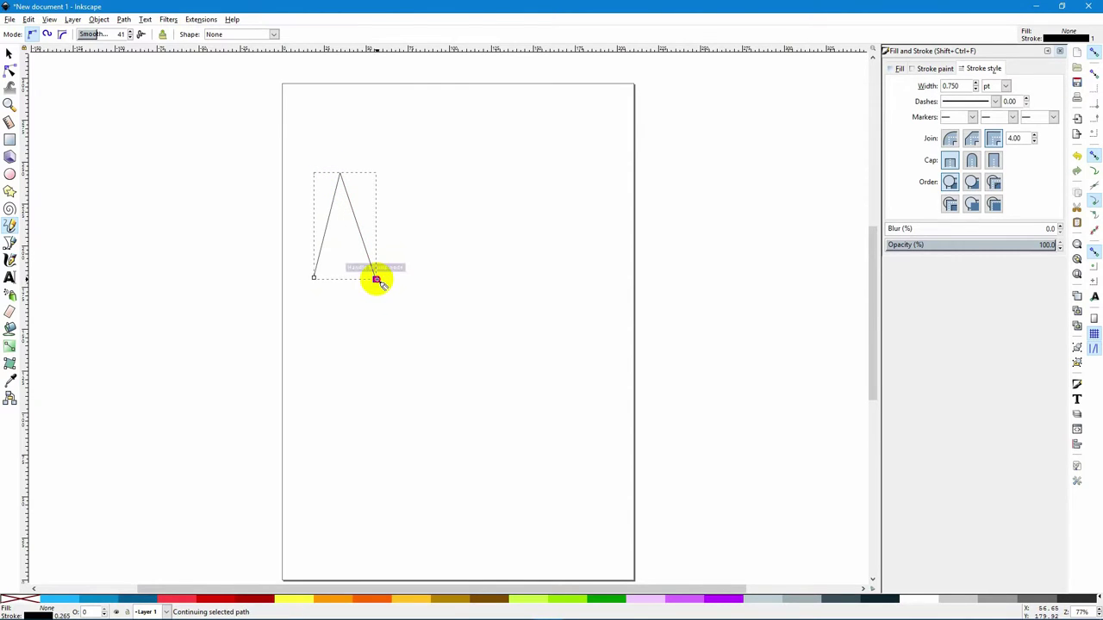
left_click(408, 176)
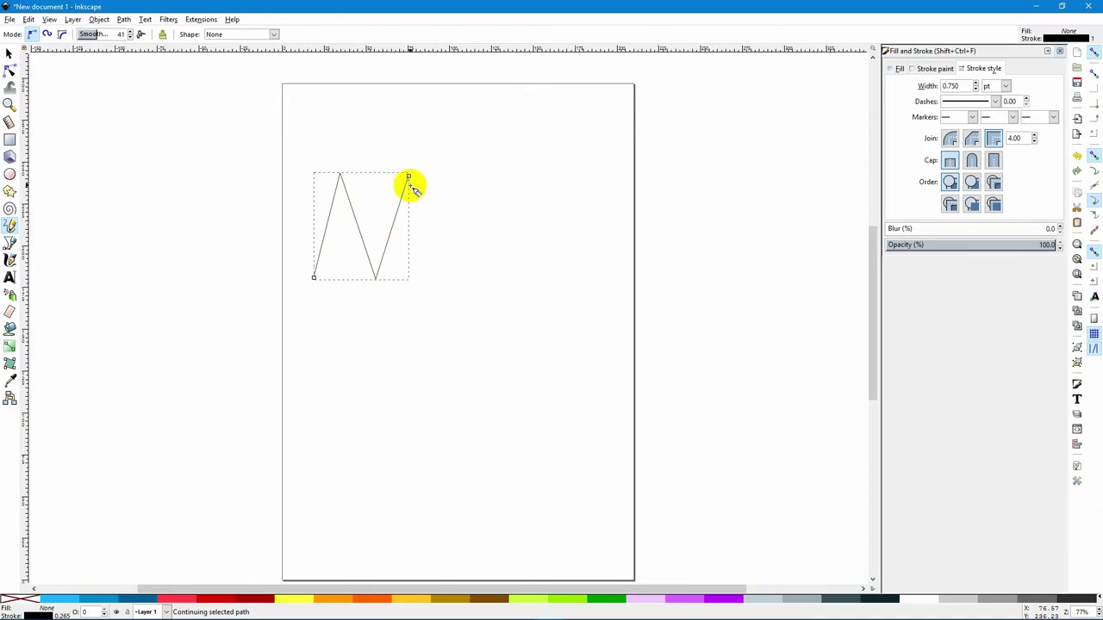
left_click(442, 297)
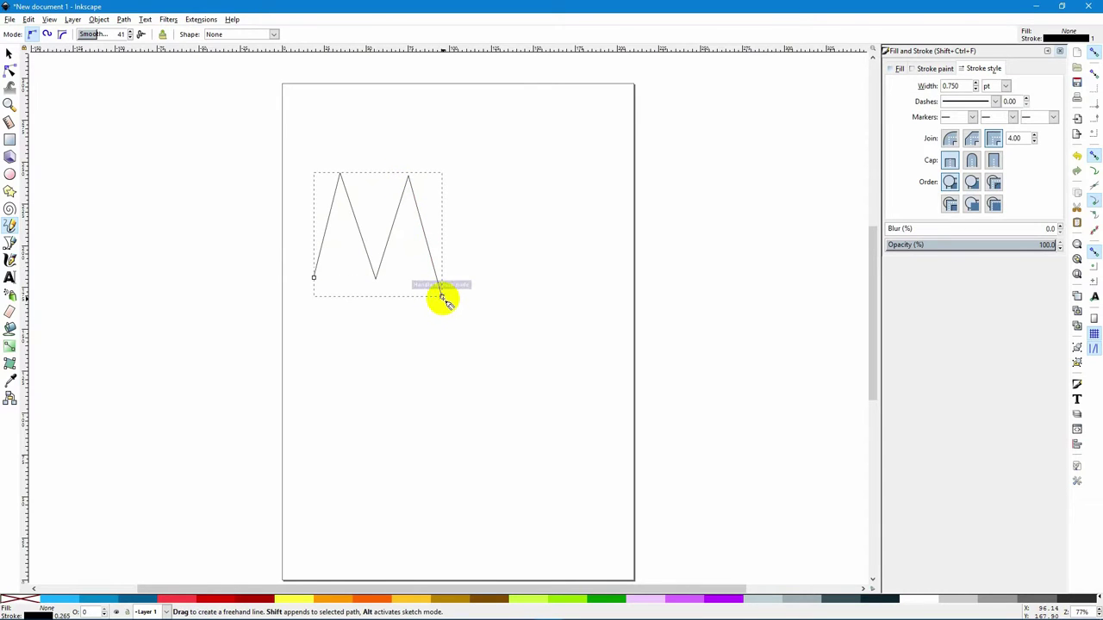
left_click(442, 297)
left_click(464, 181)
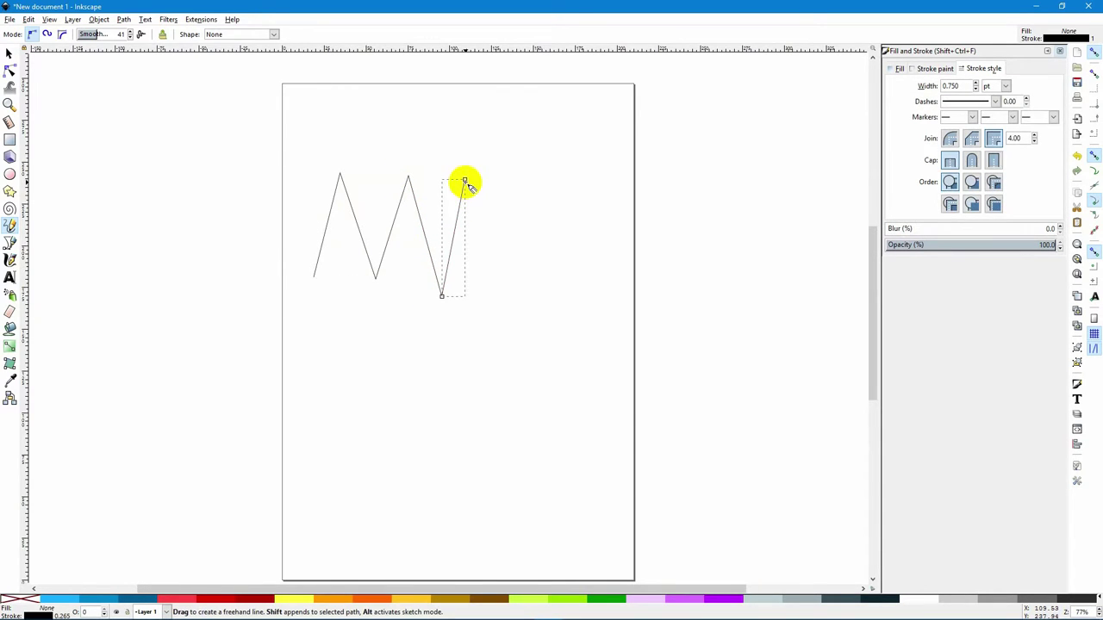
Continue from the zigzag's last peak with a straight segment and a freehand curve back to the zigzag's starting point
left_click(464, 182)
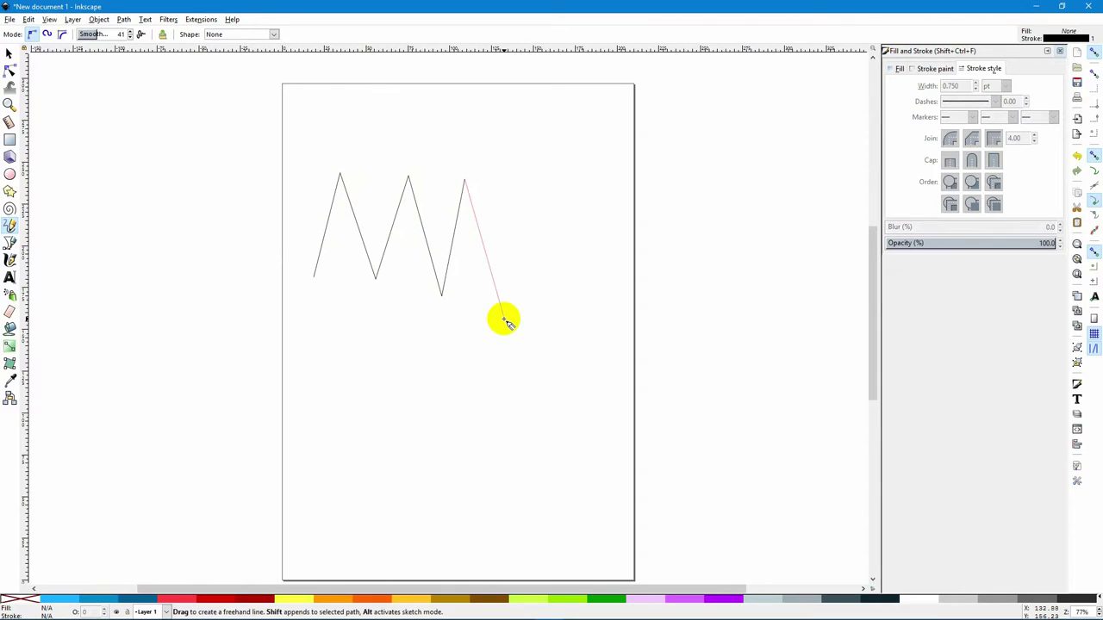
left_click(505, 319)
mouse_move(504, 347)
left_mouse_down()
mouse_move(383, 383)
mouse_move(333, 364)
mouse_move(314, 275)
left_mouse_up()
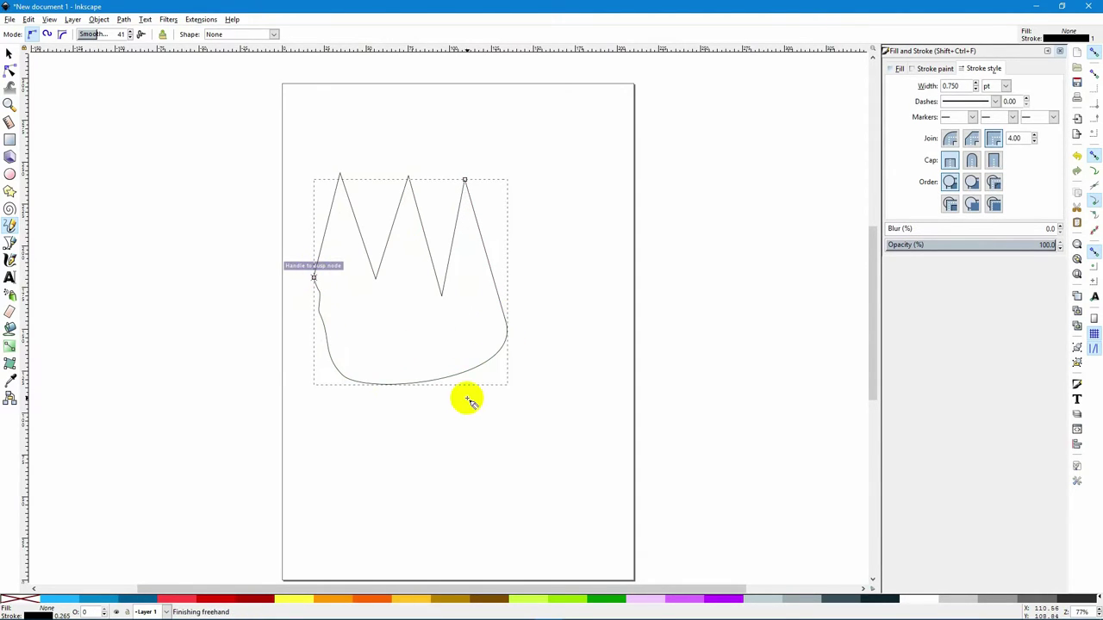
Fill the newly drawn curved path with orange and deselect it
left_click(9, 53)
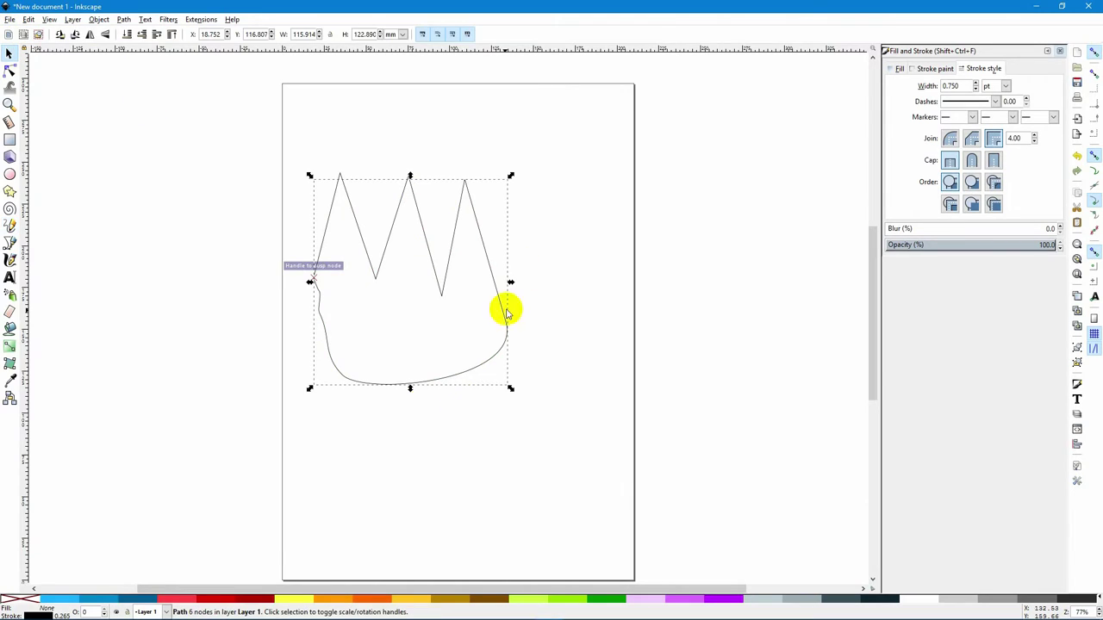
left_click(377, 601)
left_click(541, 436)
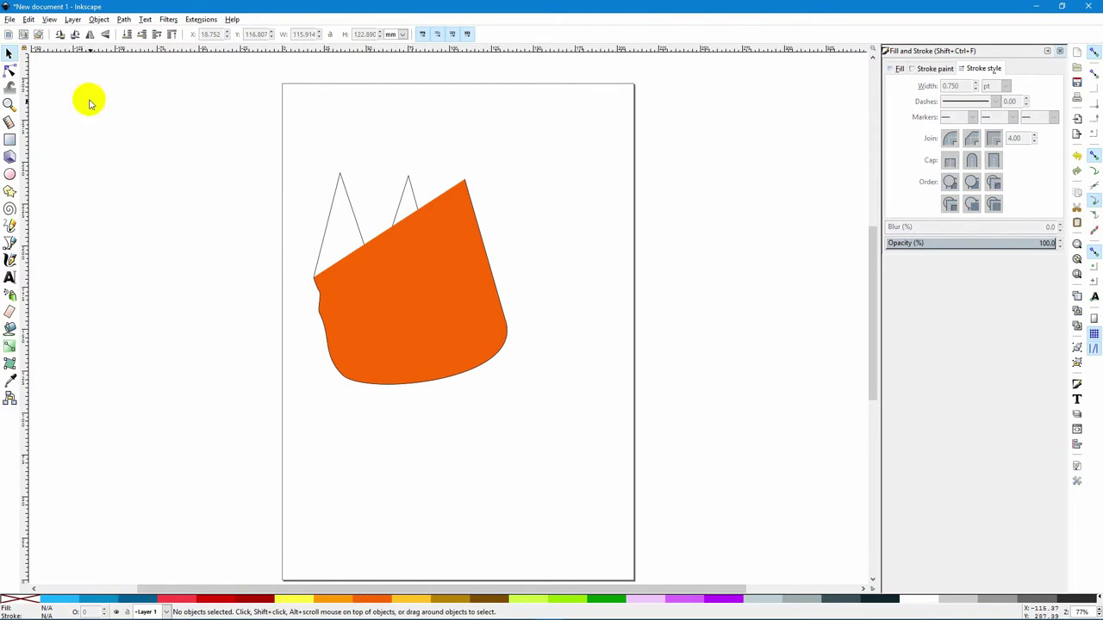
Delete the orange shape and the remaining zigzag lines from the page
left_click(11, 52)
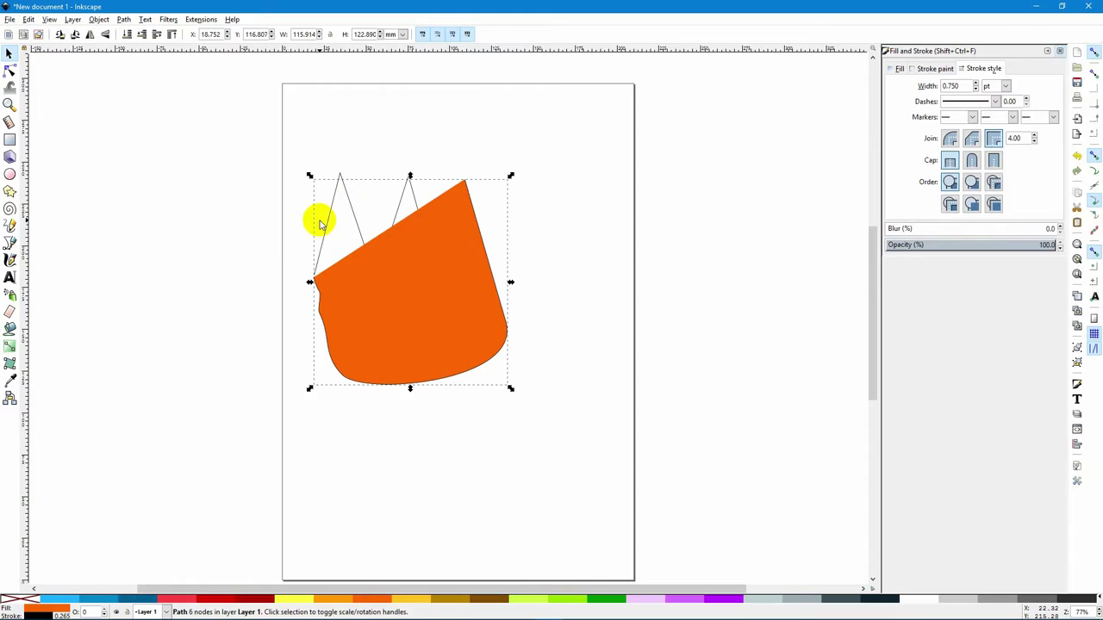
key("Delete")
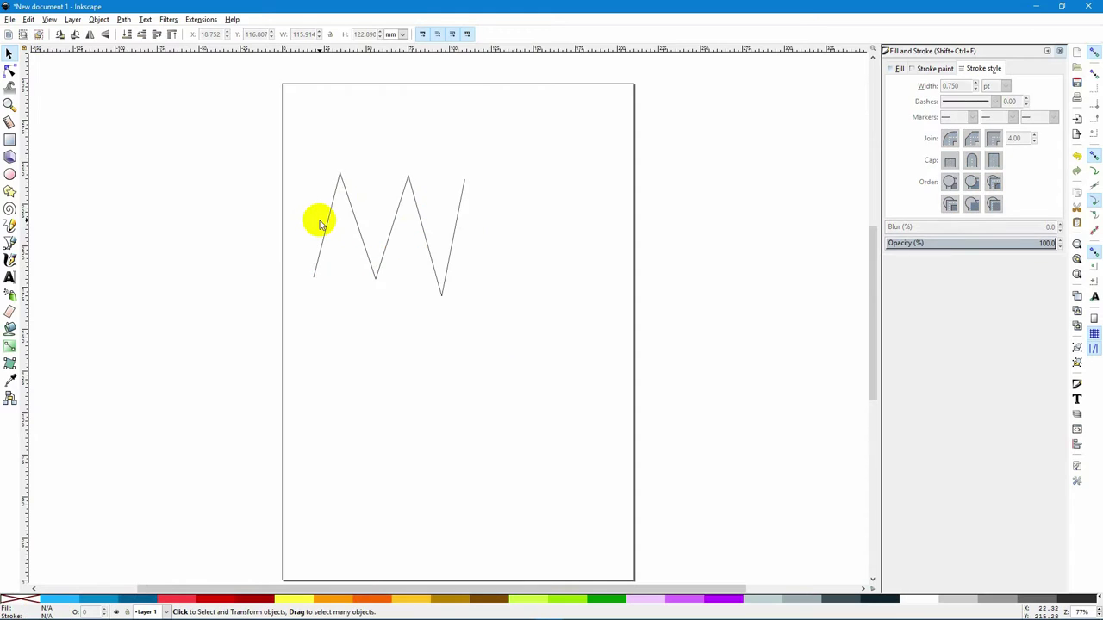
left_click(464, 193)
left_click(421, 231)
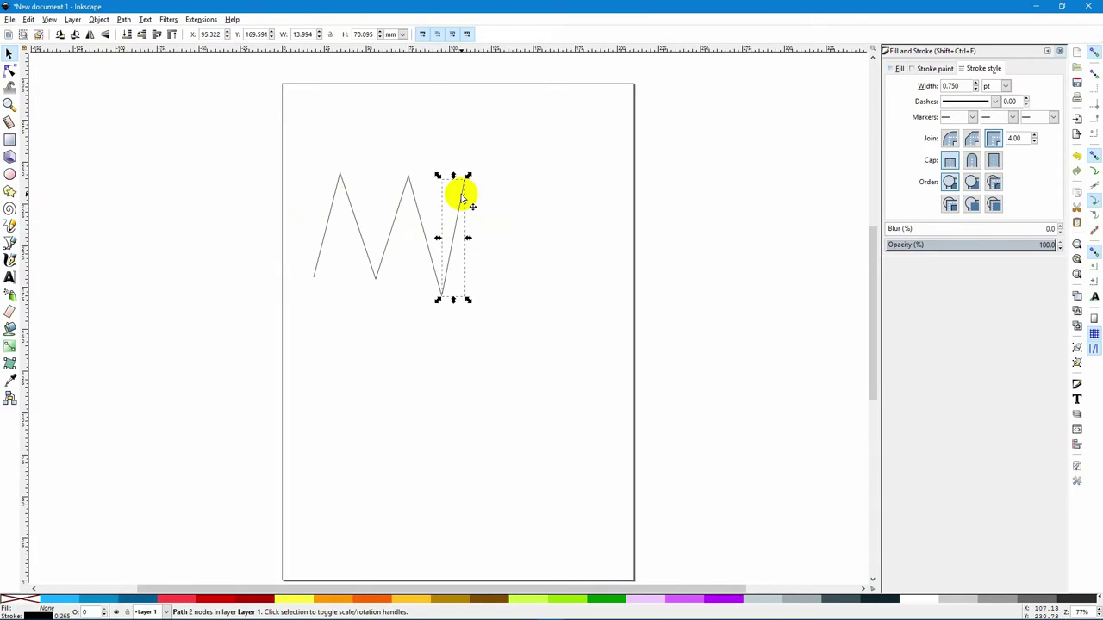
key("Delete")
left_click(424, 238)
left_click(509, 301)
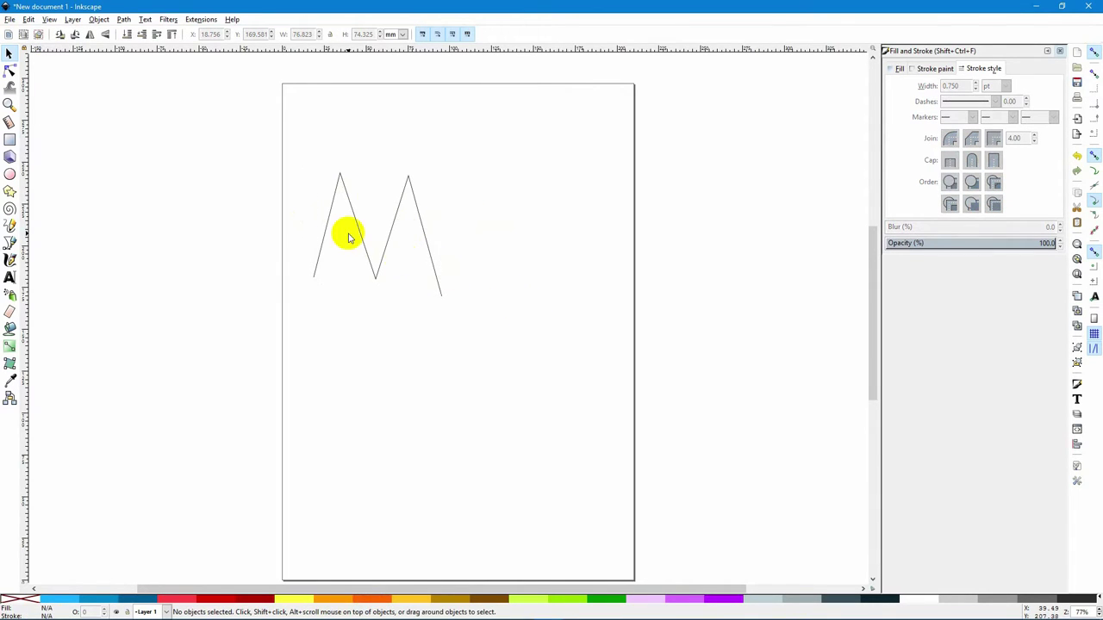
left_click(429, 250)
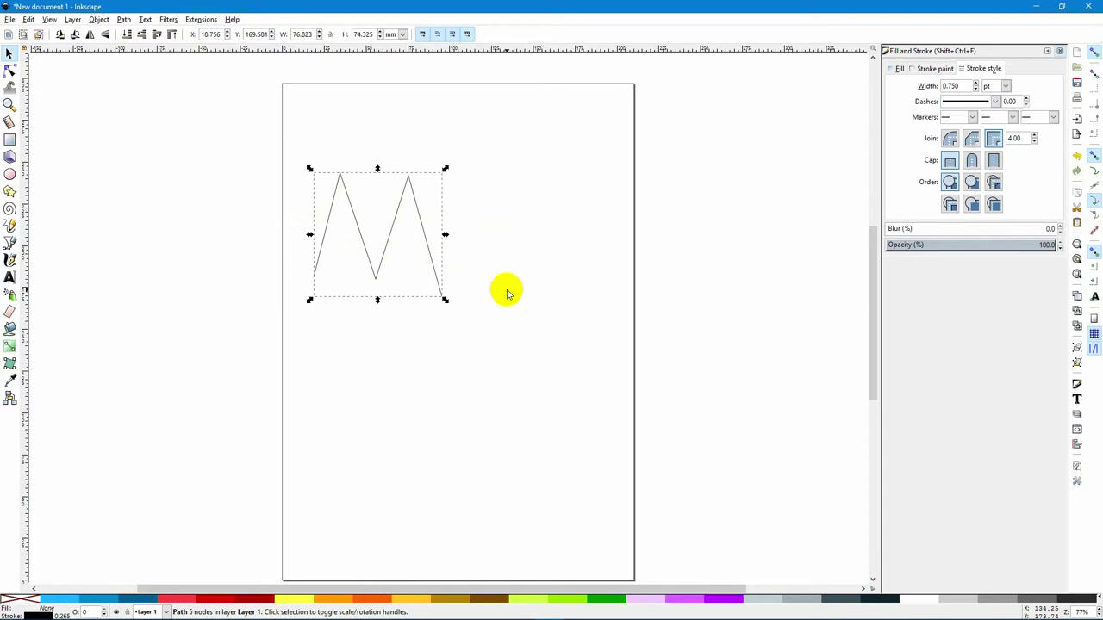
key("Delete")
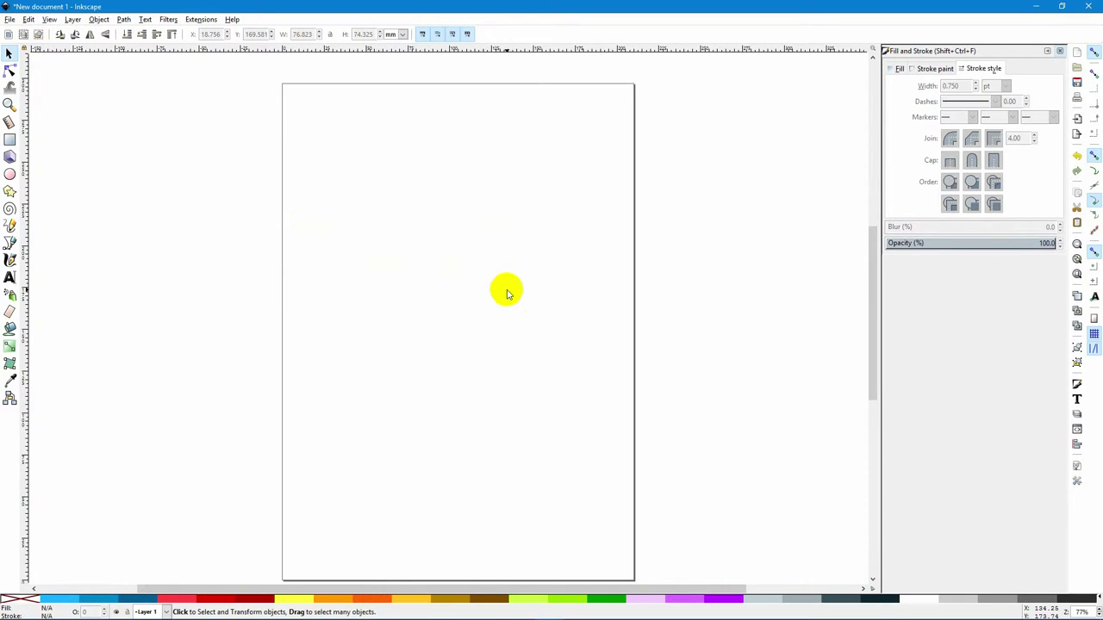
Draw a rising wavy freehand line across the upper page and a second one over it in the Pencil's sketch mode
left_click(9, 227)
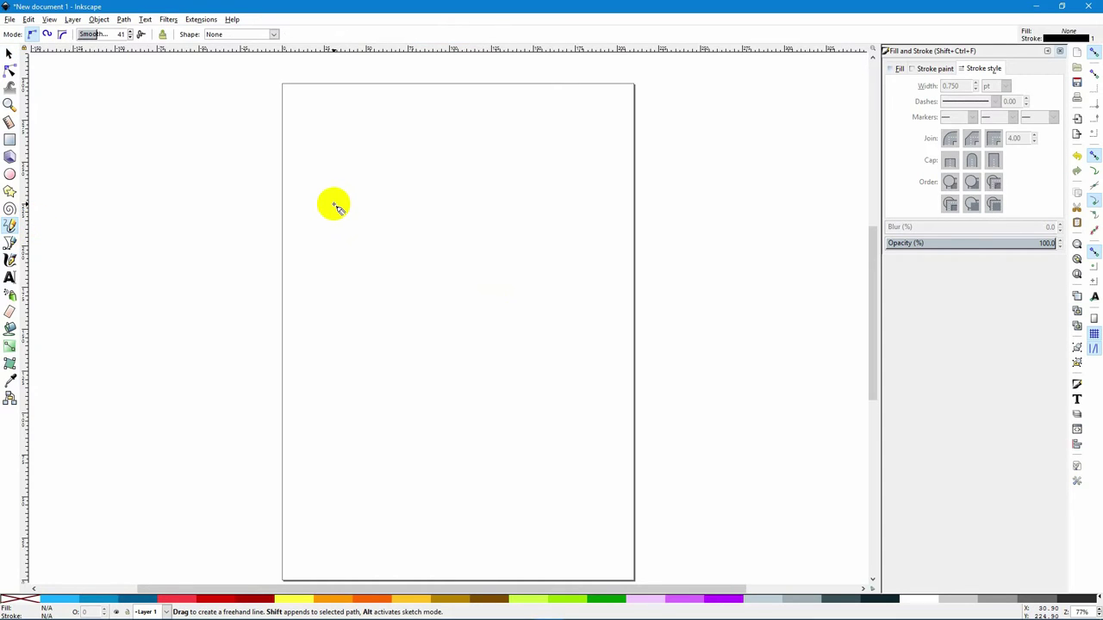
left_click_drag(306, 286, 592, 175)
mouse_move(318, 296)
left_mouse_down()
mouse_move(395, 195)
mouse_move(502, 209)
mouse_move(602, 183)
mouse_move(508, 236)
mouse_move(342, 270)
mouse_move(322, 299)
mouse_move(352, 222)
mouse_move(564, 193)
mouse_move(313, 241)
mouse_move(298, 260)
mouse_move(577, 197)
mouse_move(603, 178)
mouse_move(338, 223)
mouse_move(304, 271)
mouse_move(319, 248)
mouse_move(603, 179)
left_mouse_up()
key("alt")
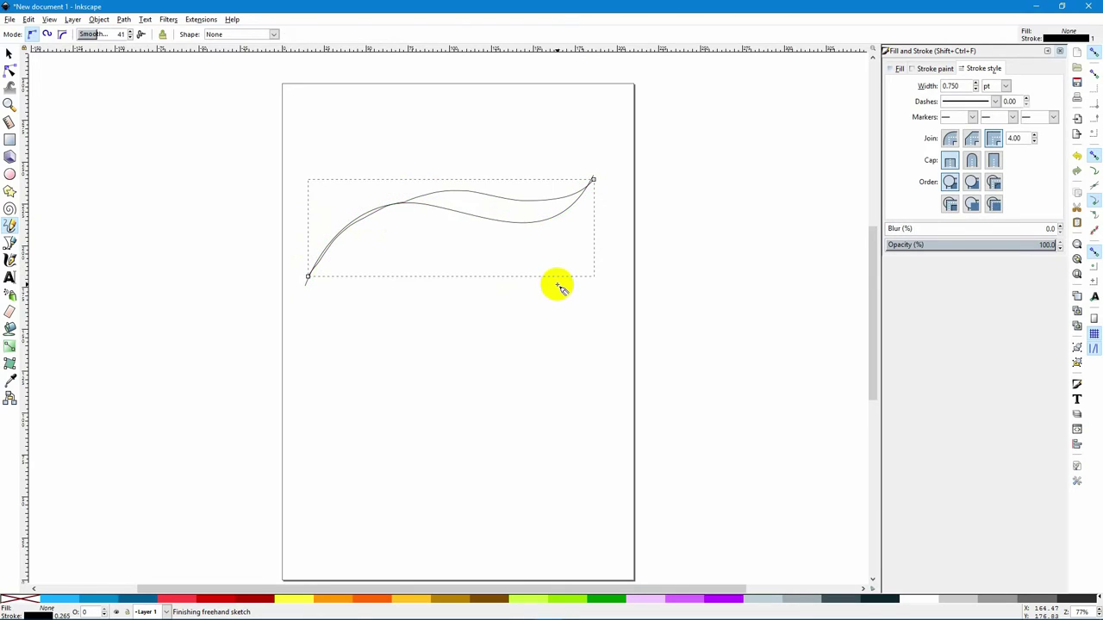
Select both wavy lines together and delete them
left_click(13, 56)
left_click_drag(204, 118, 663, 377)
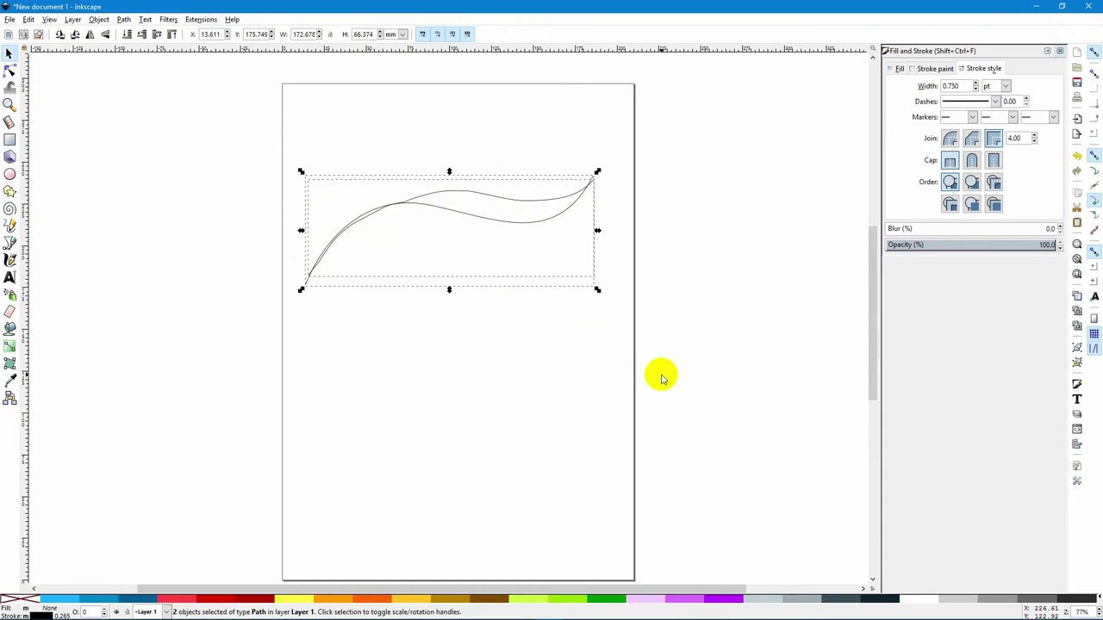
key("Delete")
Scatter seven small single dots over the upper half of the page with the Pencil tool
left_click(10, 224)
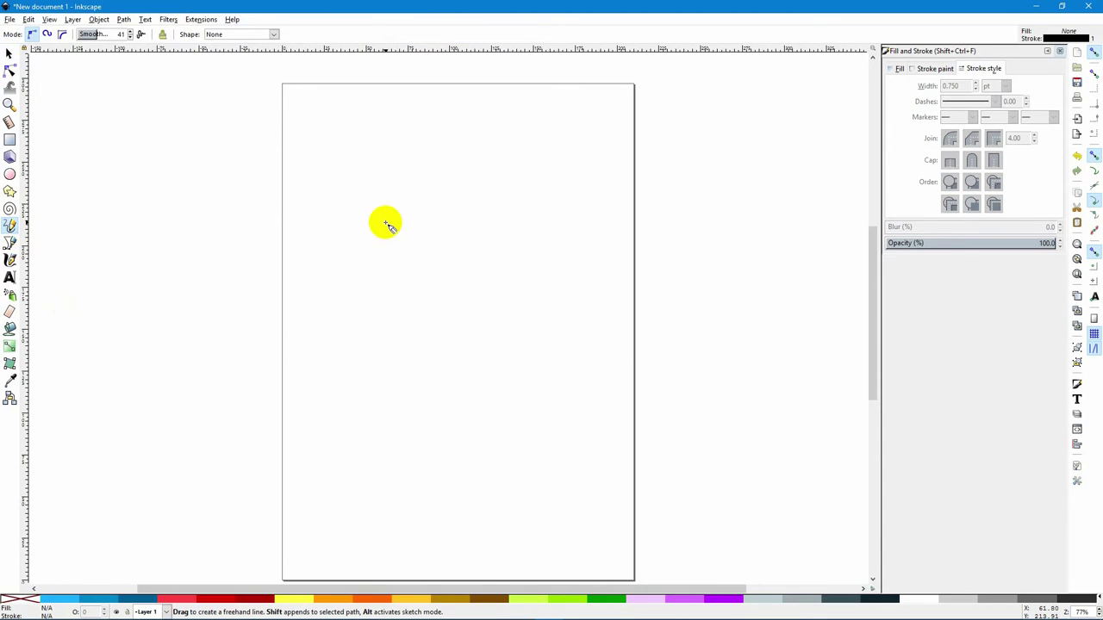
left_click(441, 197, "ctrl")
left_click(388, 228, "ctrl")
left_click(509, 168, "ctrl")
left_click(383, 171, "ctrl")
left_click(444, 253, "ctrl")
left_click(475, 166, "ctrl")
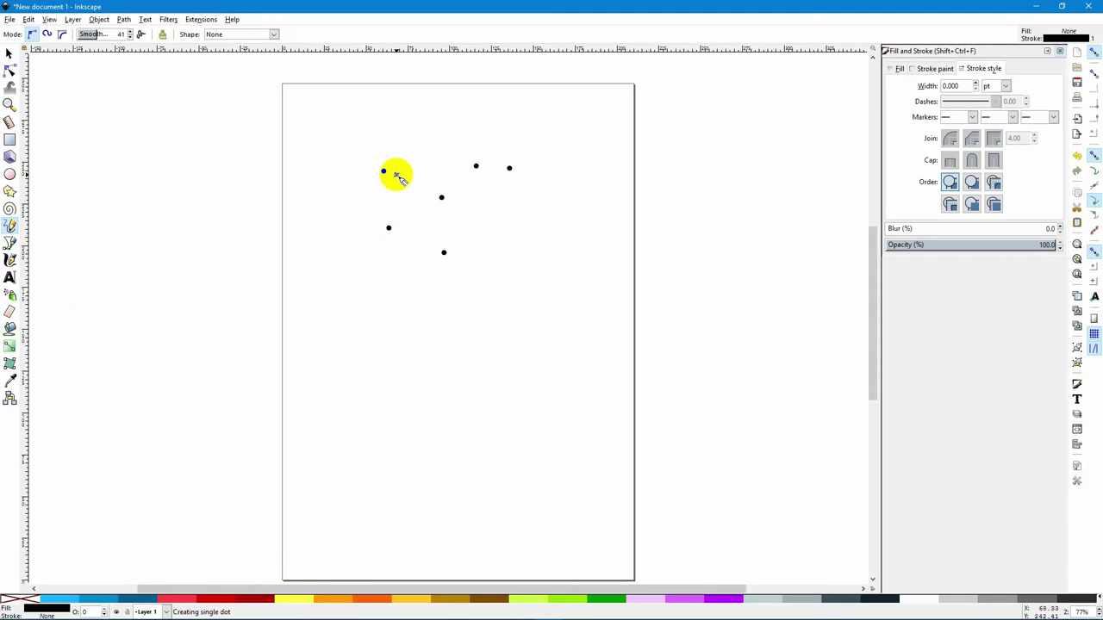
left_click(396, 175, "ctrl")
Add a scatter of double-sized single dots, 6 mm across, among the small ones with the Pencil tool
left_click(473, 224, "ctrl+shift")
left_click(530, 271, "ctrl+shift")
left_click(428, 281, "ctrl+shift")
left_click(443, 221, "ctrl+shift")
left_click(395, 251, "ctrl+shift")
left_click(362, 256, "ctrl+shift")
left_click(362, 198, "ctrl+shift")
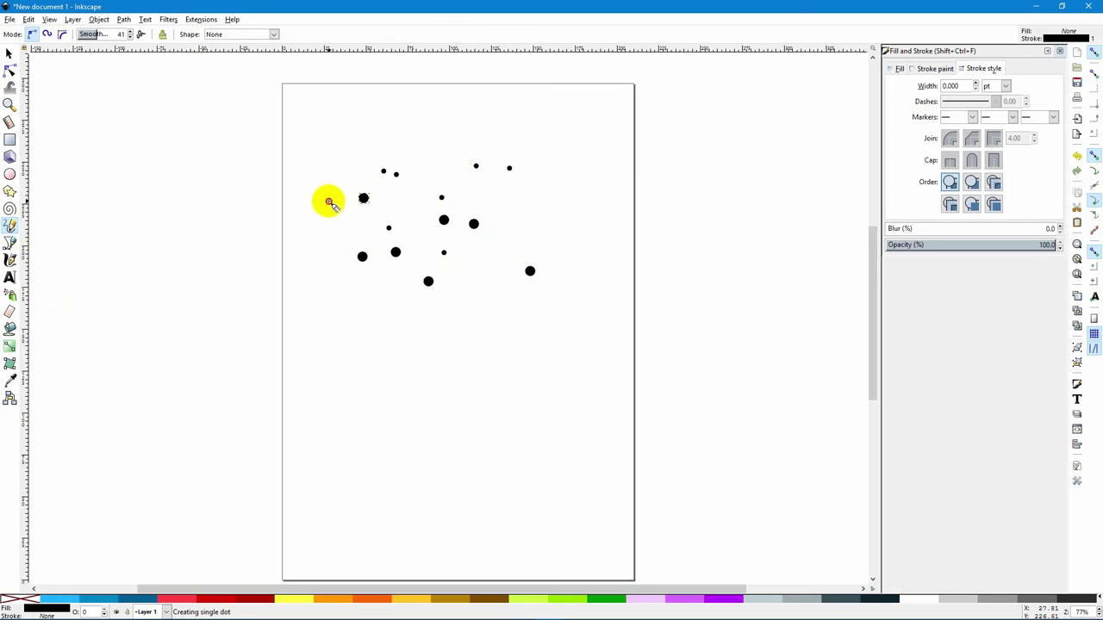
left_click(422, 199, "ctrl+shift")
left_click(437, 153, "ctrl+shift")
left_click(461, 197, "ctrl+shift")
left_click(532, 199, "ctrl+shift")
left_click(506, 231, "ctrl+shift")
left_click(482, 274, "ctrl+shift")
left_click(425, 220, "ctrl+shift")
left_click(398, 210, "ctrl+shift")
Select all the small and double-sized dots and delete them
left_click(8, 53)
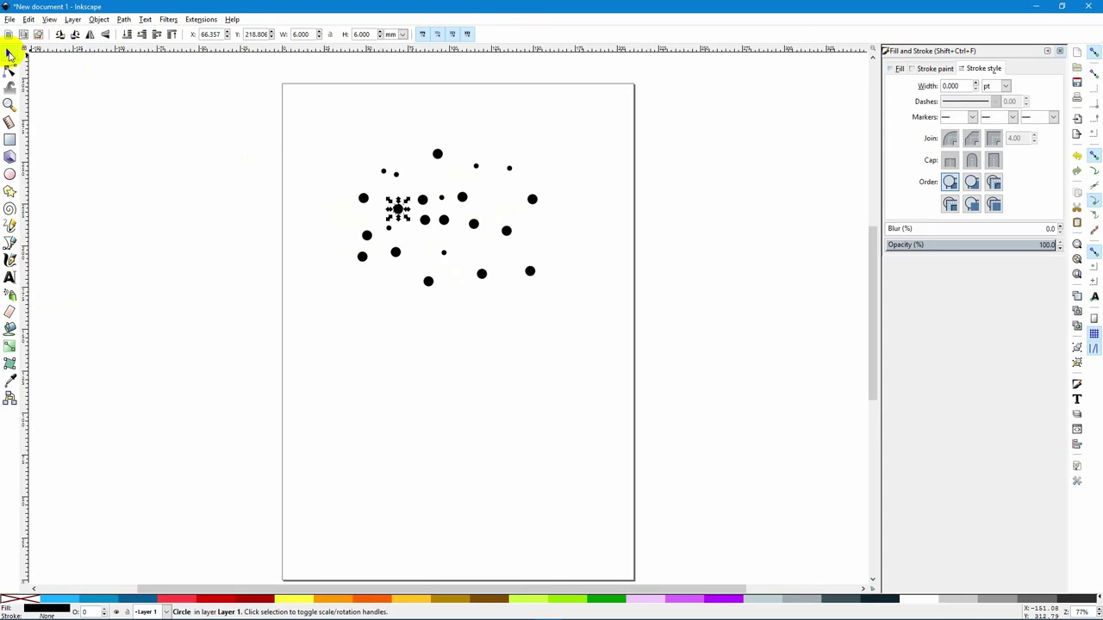
left_click(393, 318)
left_click_drag(323, 114, 593, 334)
key("Delete")
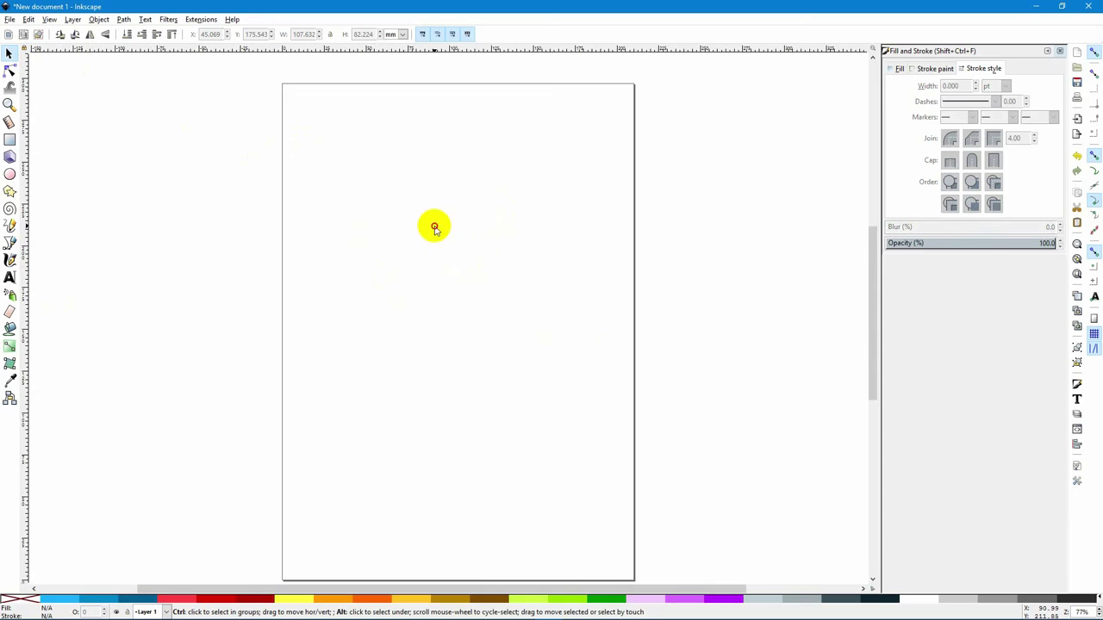
Scatter about 25 single dots of random sizes over the upper half of the page with the Pencil tool
left_click(11, 226)
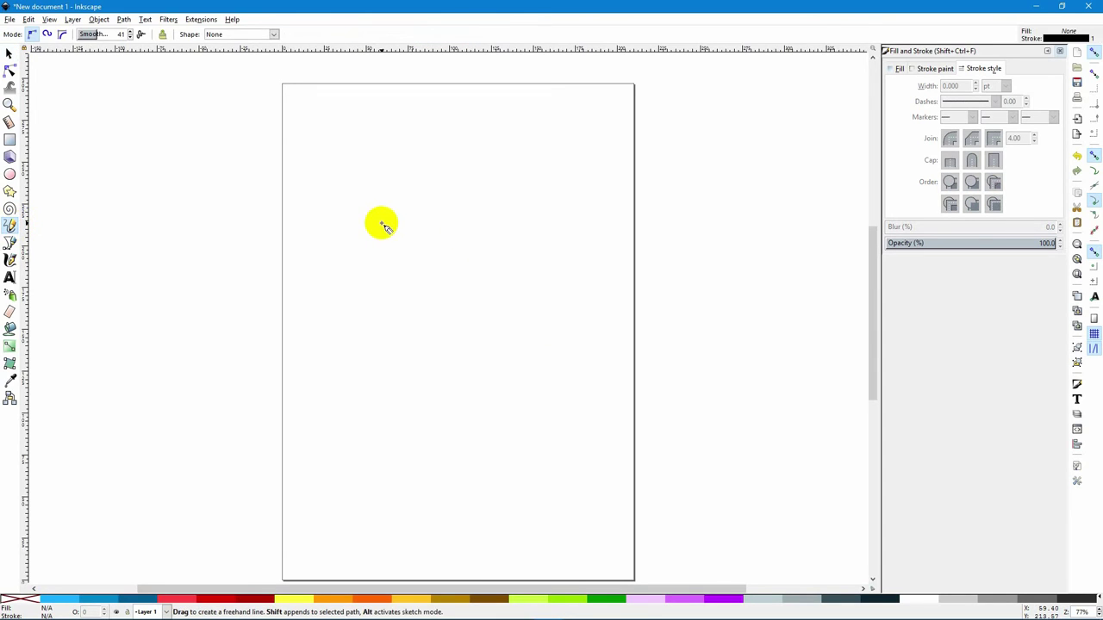
left_click(397, 224, "ctrl")
left_click(515, 271, "ctrl")
left_click(445, 296, "ctrl")
left_click(429, 282, "ctrl")
left_click(478, 250, "ctrl")
left_click(437, 206, "ctrl")
left_click(431, 264, "ctrl")
left_click(363, 266, "ctrl")
left_click(435, 234, "ctrl")
left_click(477, 199, "ctrl")
left_click(431, 176, "ctrl")
left_click(404, 213, "ctrl")
left_click(413, 263, "ctrl")
left_click(490, 296, "ctrl")
left_click(495, 257, "ctrl")
left_click(461, 270, "ctrl")
left_click(375, 256, "ctrl")
left_click(423, 323, "ctrl")
left_click(385, 320, "ctrl")
left_click(400, 282, "ctrl")
left_click(543, 226, "ctrl")
left_click(429, 211, "ctrl")
left_click(388, 181, "ctrl")
left_click(368, 266, "ctrl")
left_click(470, 281, "ctrl")
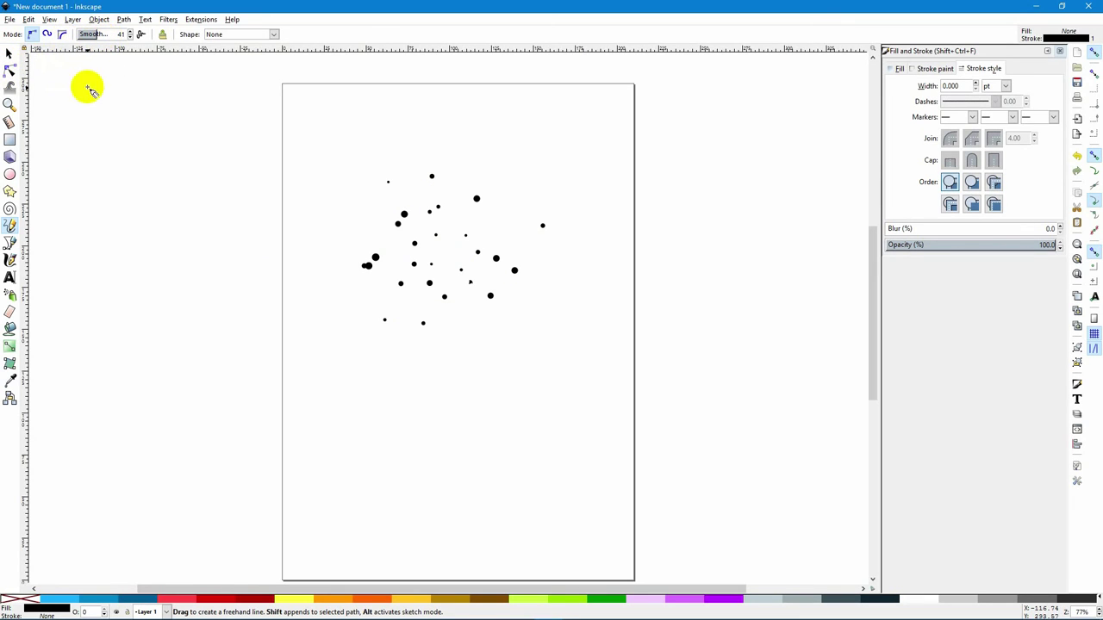
Select all the random-sized dots and delete them
left_click(9, 52)
left_click_drag(273, 128, 624, 431)
key("Delete")
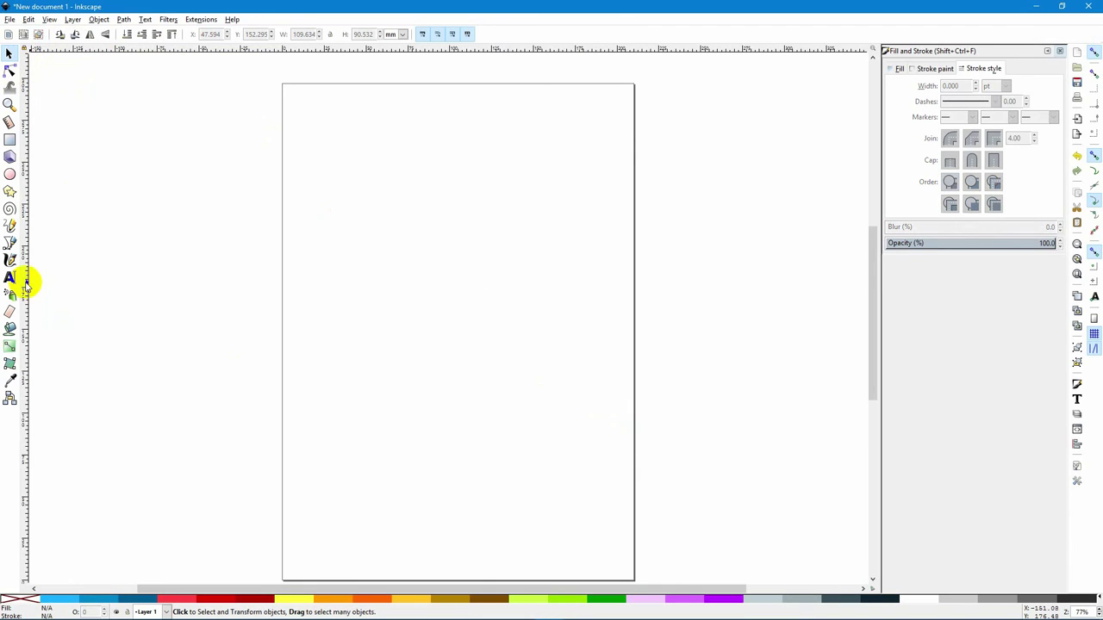
Draw three rising freehand lines below one another with the Pencil's smoothing at 41, at a much higher value and at 1
left_click(10, 224)
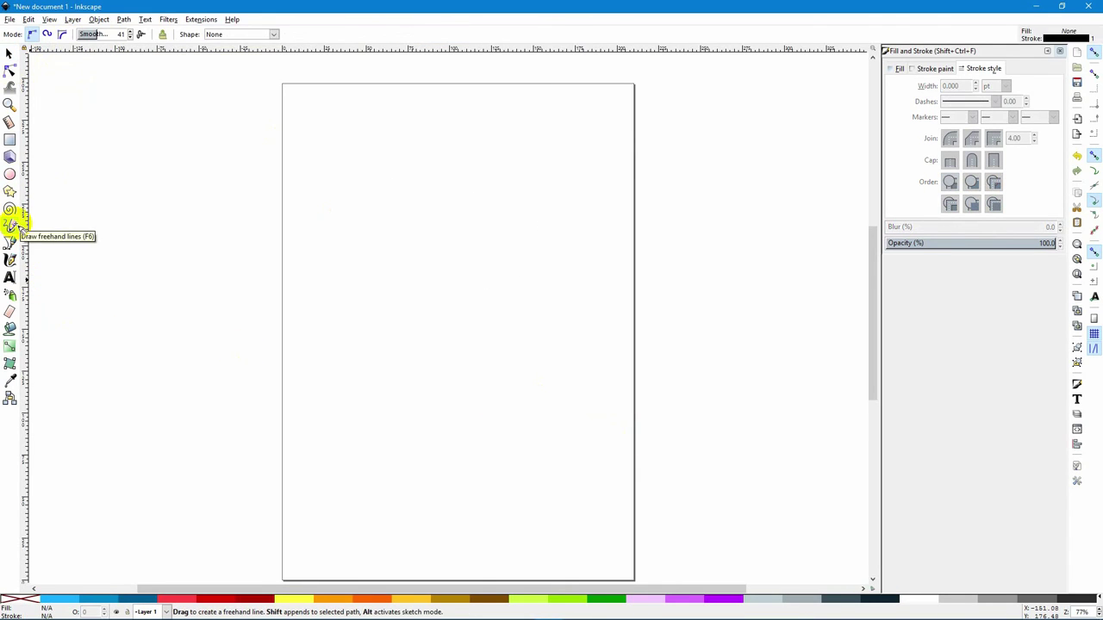
mouse_move(327, 261)
left_mouse_down()
mouse_move(320, 205)
mouse_move(423, 232)
mouse_move(425, 165)
mouse_move(524, 150)
left_mouse_up()
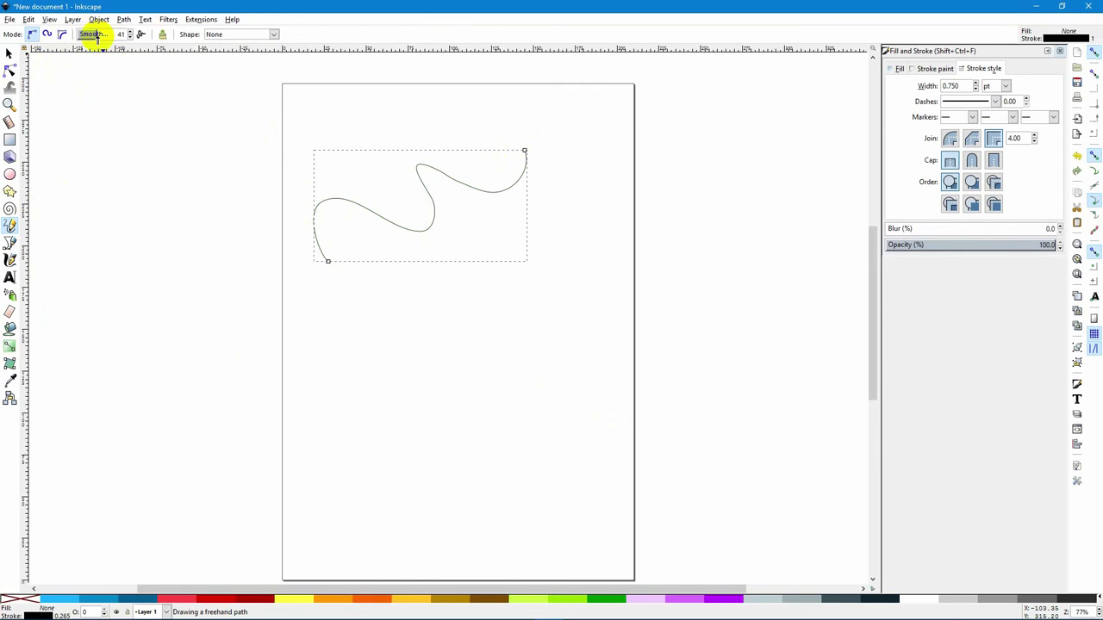
mouse_move(357, 324)
left_mouse_down()
mouse_move(350, 258)
mouse_move(464, 246)
mouse_move(485, 216)
mouse_move(563, 184)
left_mouse_up()
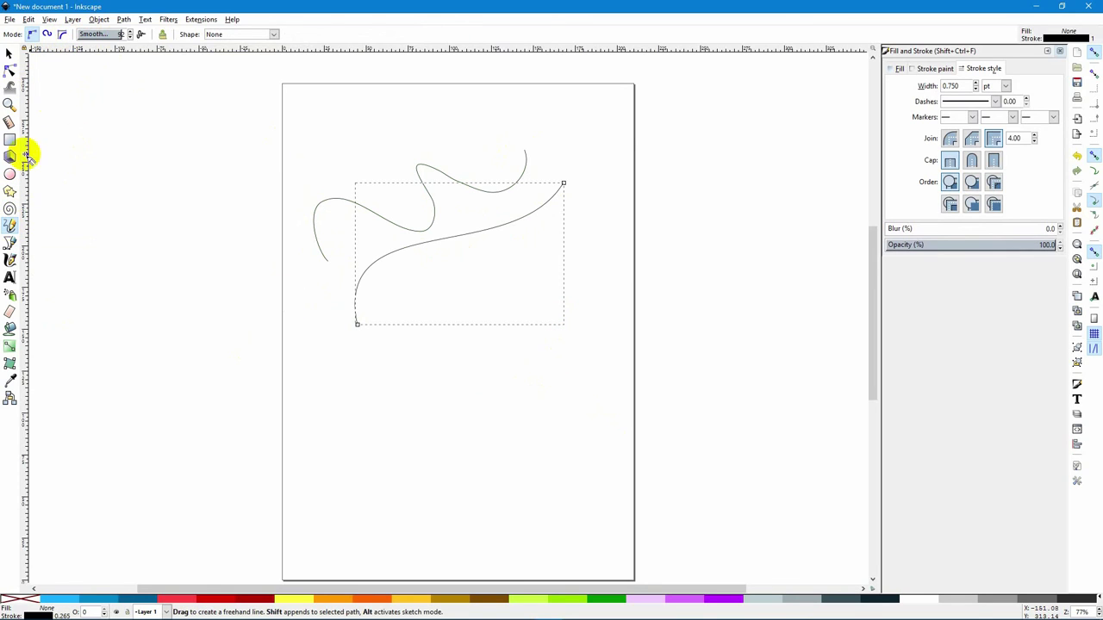
mouse_move(363, 377)
left_mouse_down()
mouse_move(520, 279)
mouse_move(574, 231)
left_mouse_up()
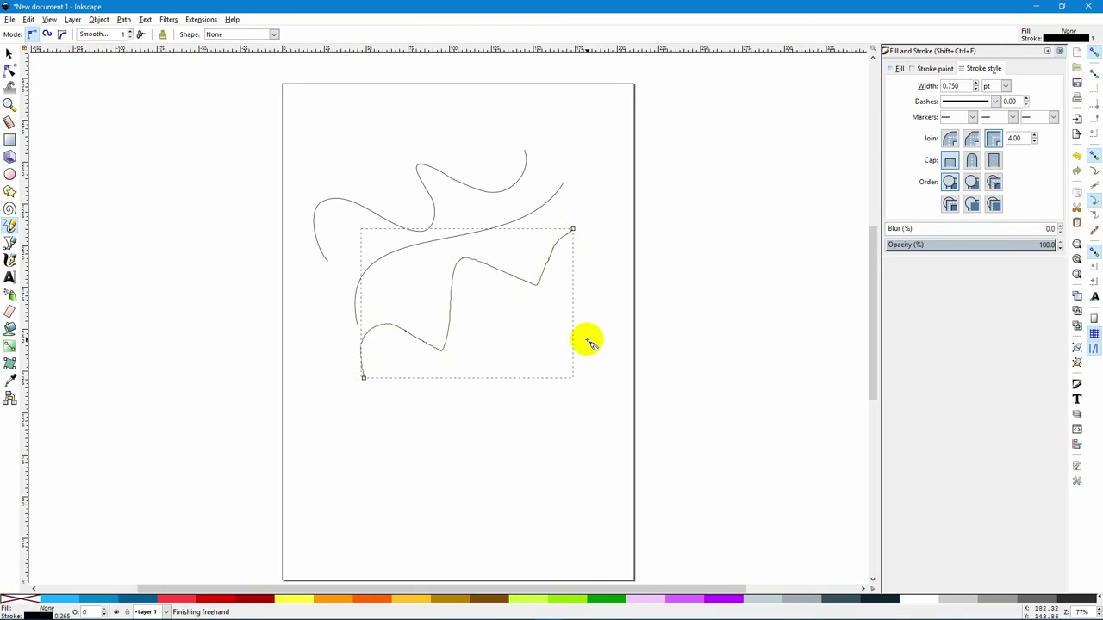
Select all three freehand lines and display their nodes to compare how smoothing affects them
left_click(9, 53)
left_click_drag(256, 129, 615, 435)
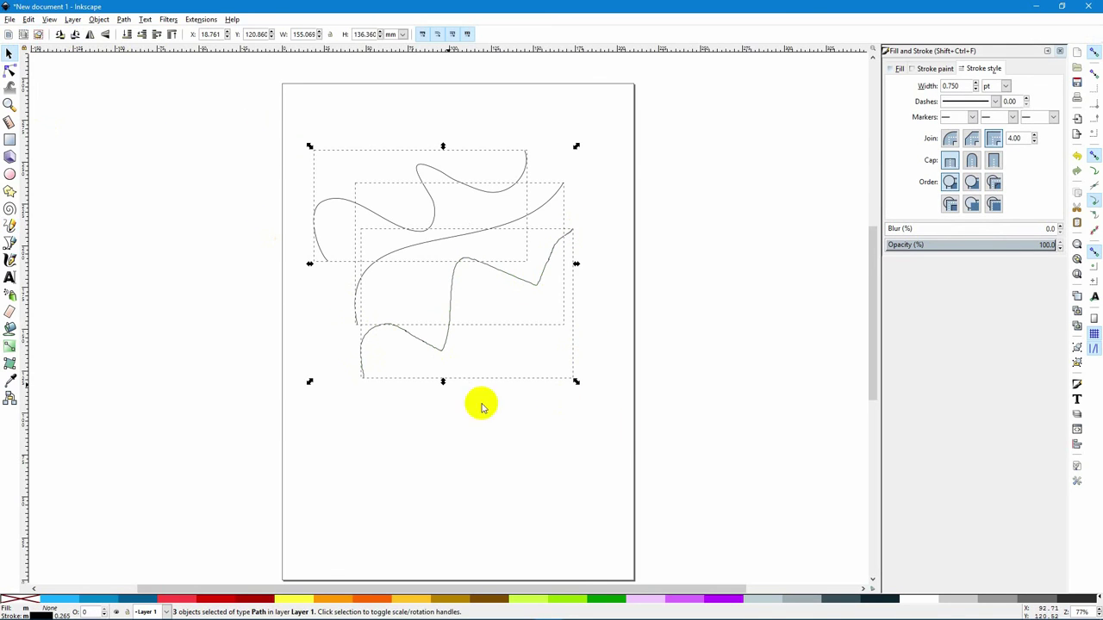
left_click(10, 71)
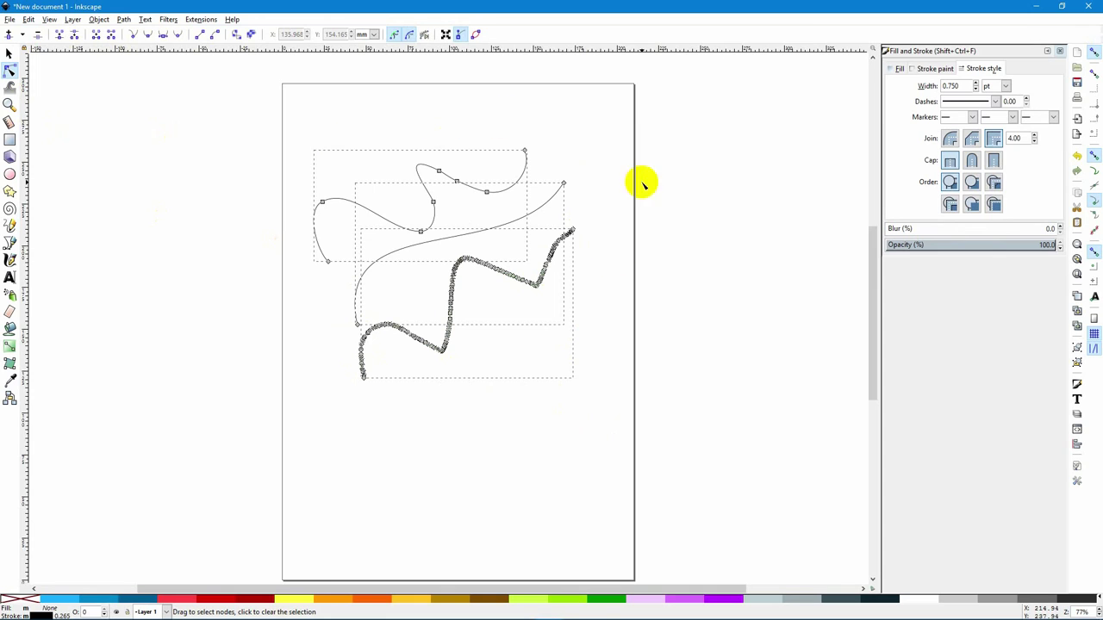